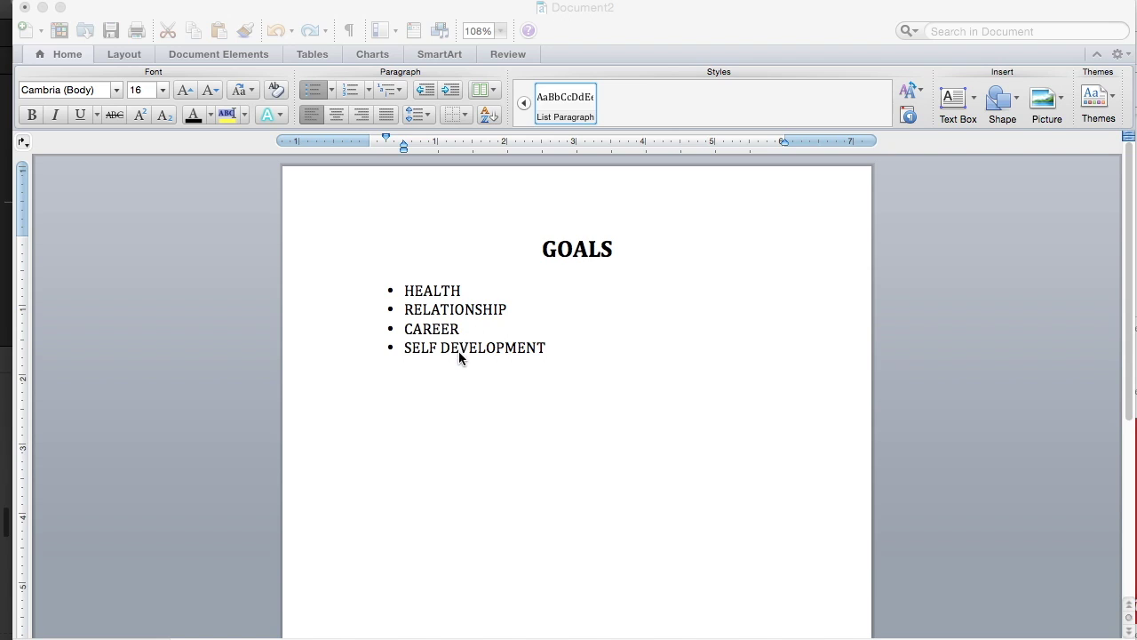
# Add an unbulleted line 'Lose weight BE SPECIFIC?' below HEALTH.
pyautogui.click(468, 294)
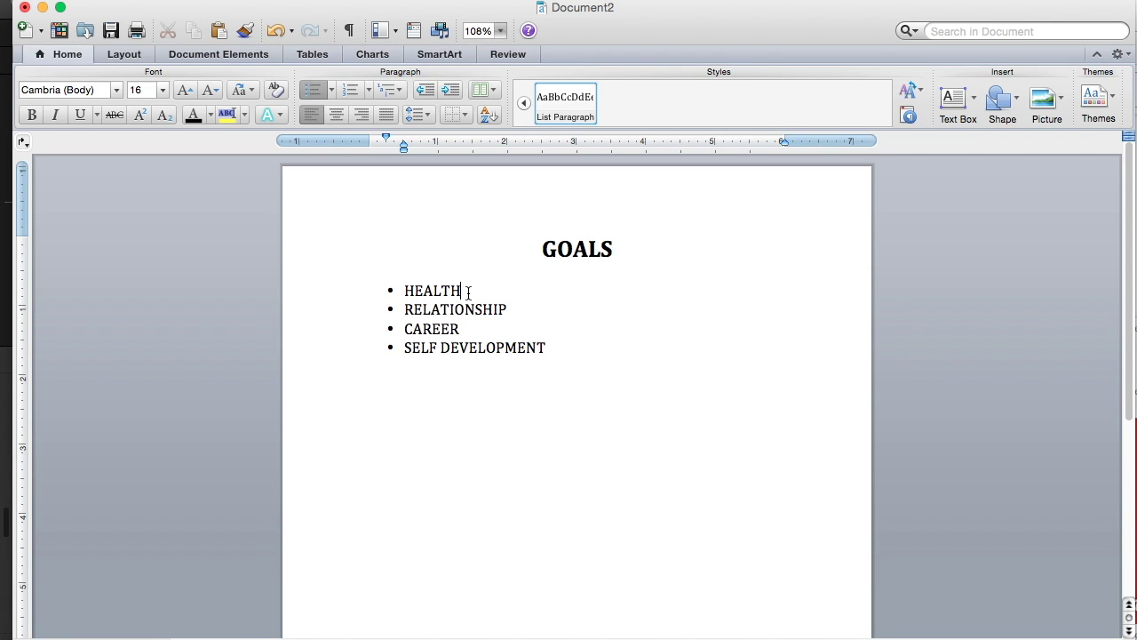
pyautogui.press('Return')
pyautogui.press('BackSpace')
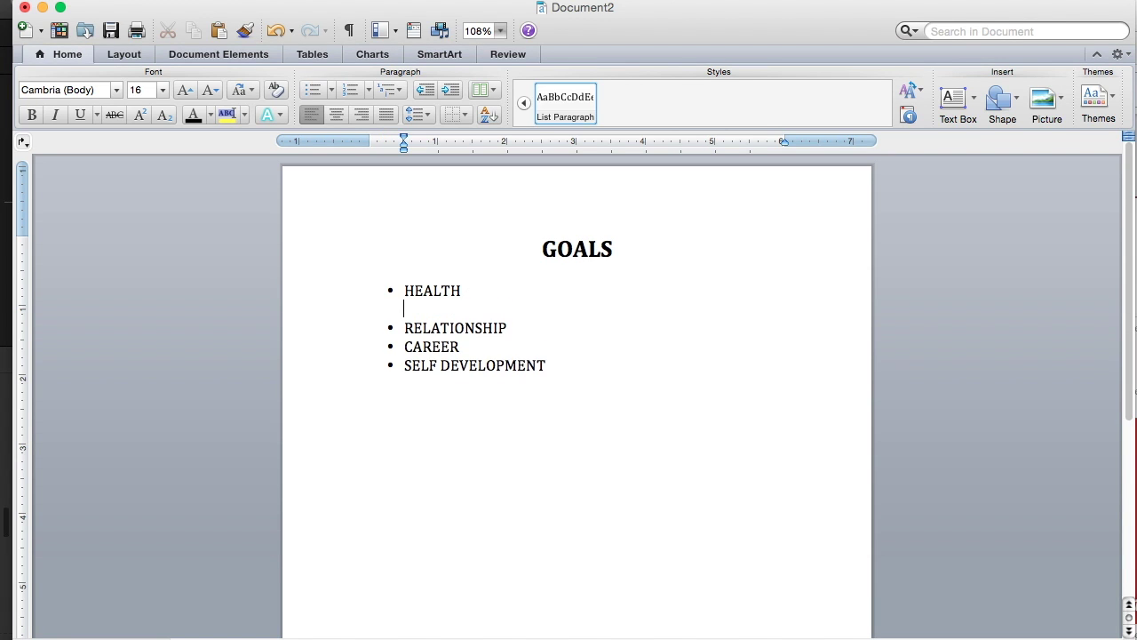
pyautogui.write('Lose')
pyautogui.write(' po')
pyautogui.write(' weight')
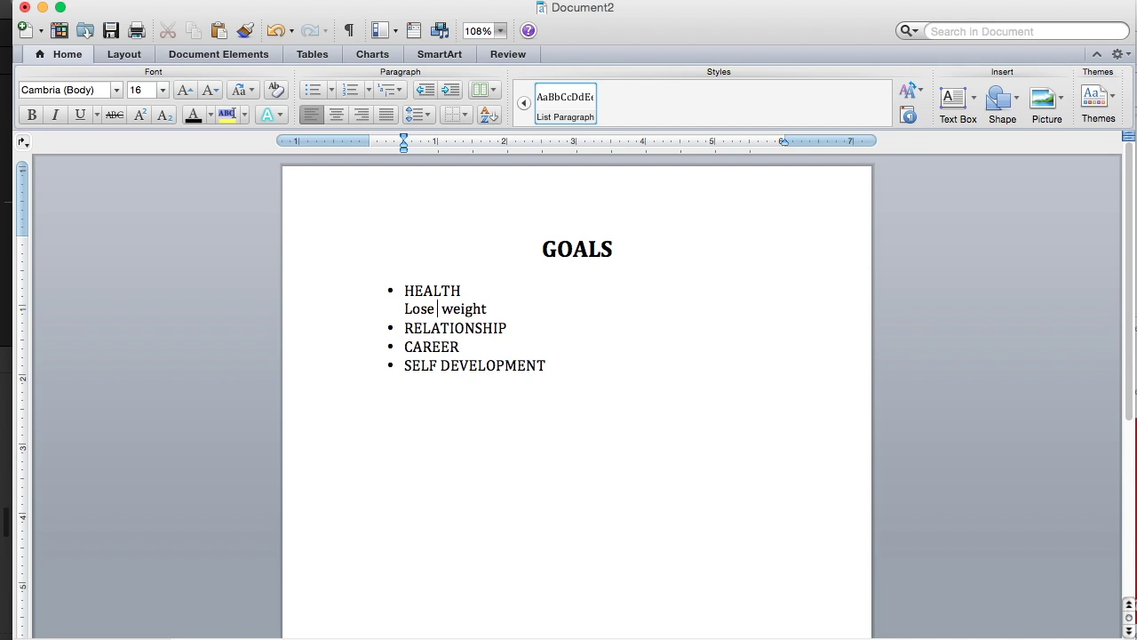
pyautogui.press('BackSpace')
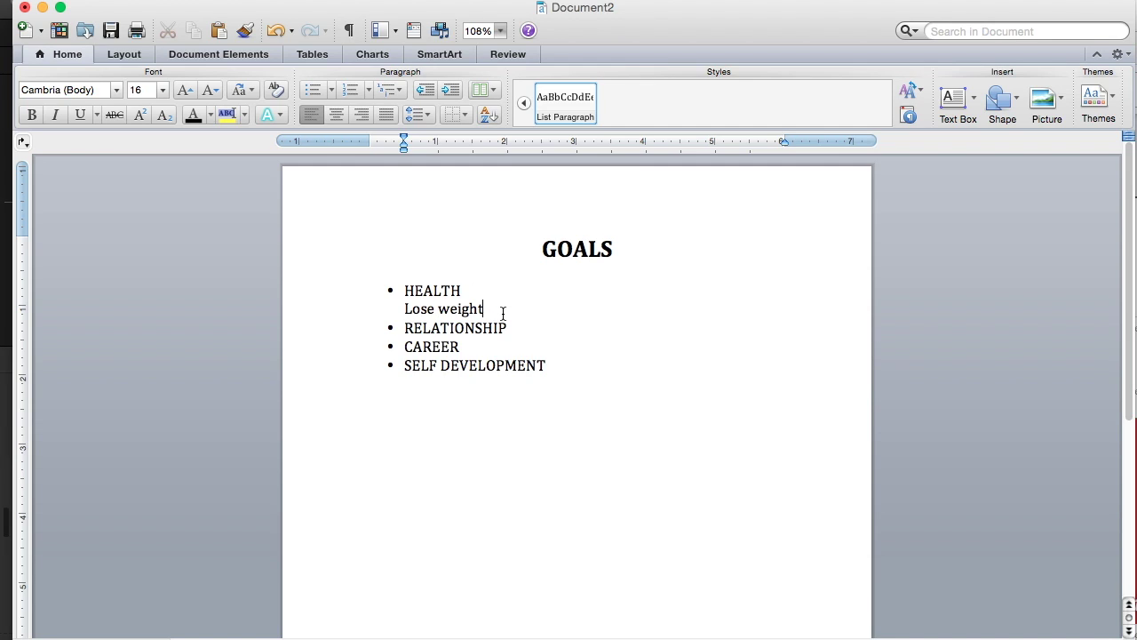
pyautogui.write('de')
pyautogui.press('BackSpace')
pyautogui.press('BackSpace')
pyautogui.press('BackSpace')
pyautogui.write('BE SPECIFIC?')
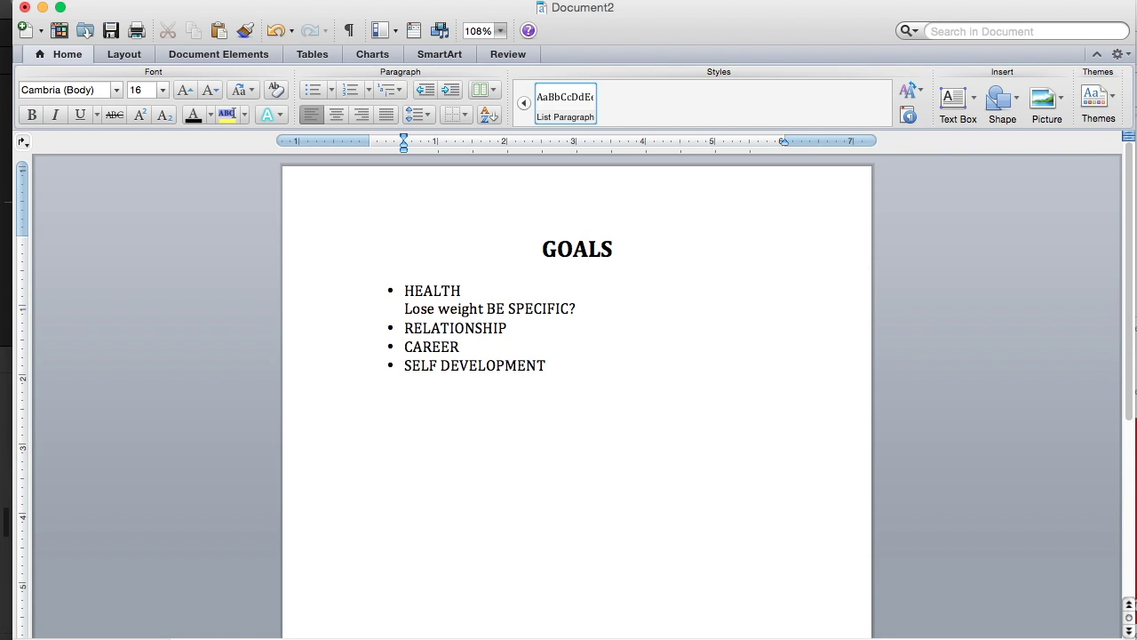
# Add dash items '- Buy a juicer' and 'Buy new fitness equipment or join a gym'.
pyautogui.press('Return')
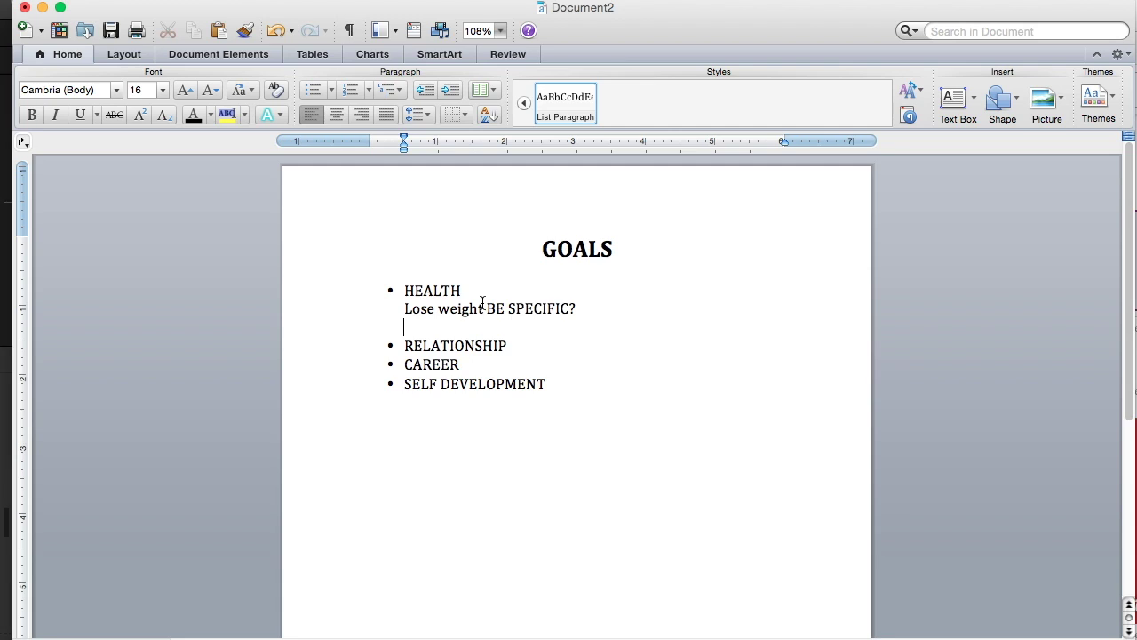
pyautogui.write('- Buy a juic')
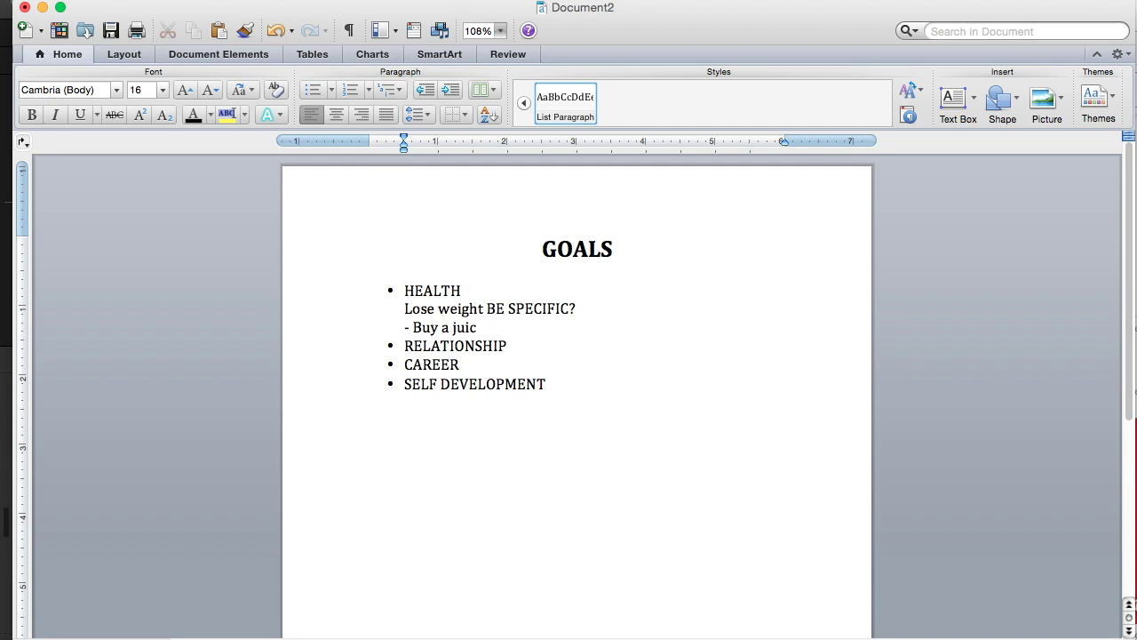
pyautogui.write('er')
pyautogui.press('Return')
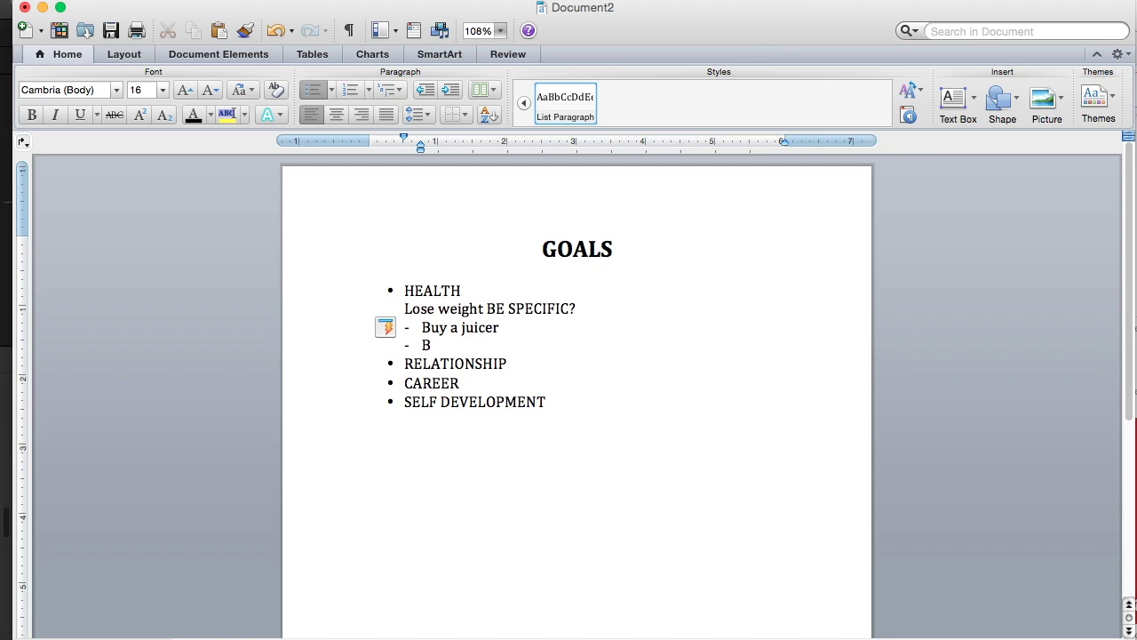
pyautogui.write('Buy new fitness ')
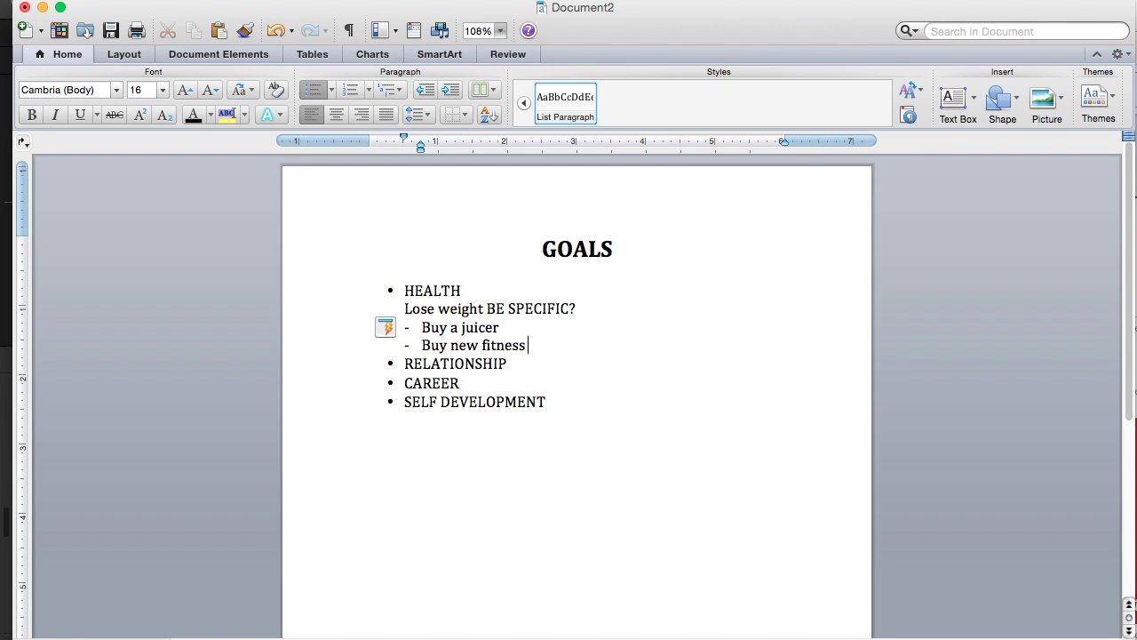
pyautogui.write('equipment')
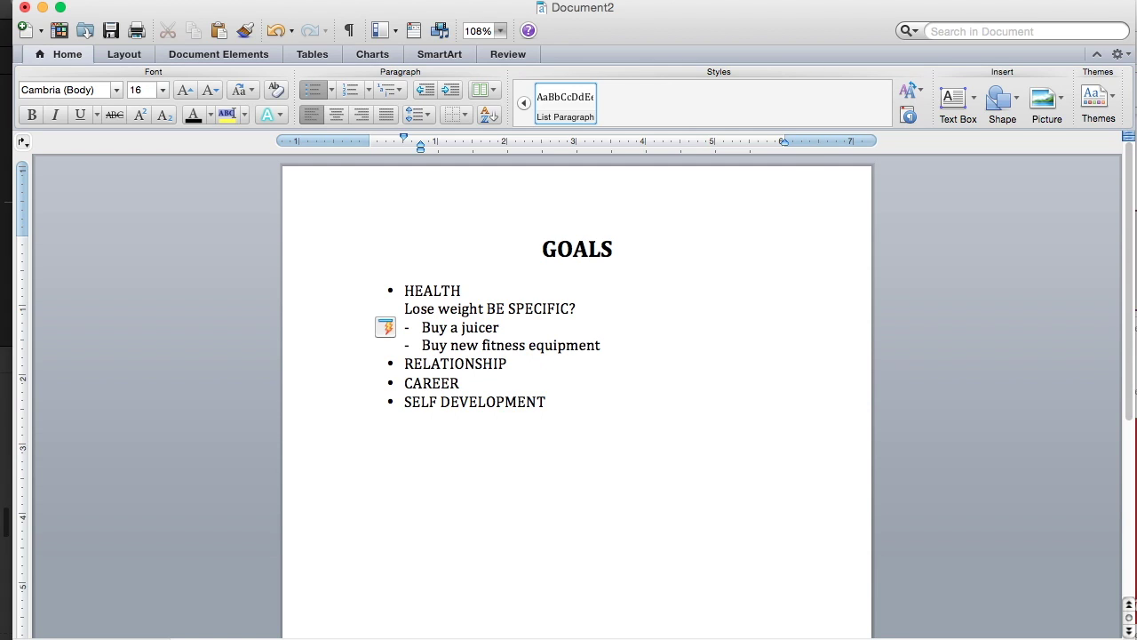
pyautogui.write(' or join a gym')
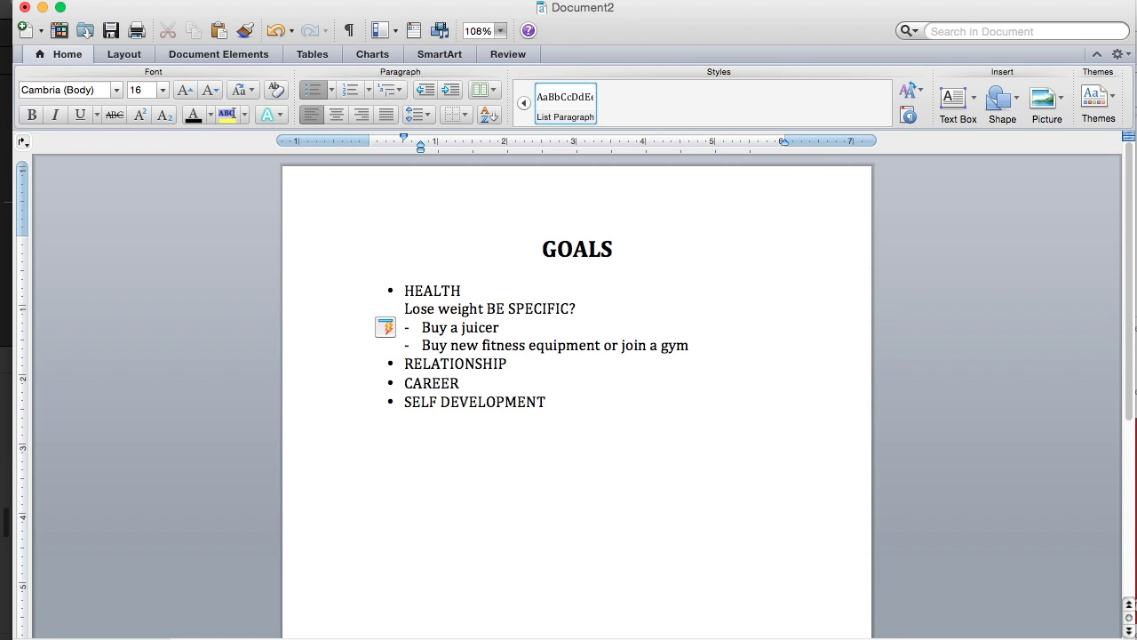
pyautogui.click(405, 308)
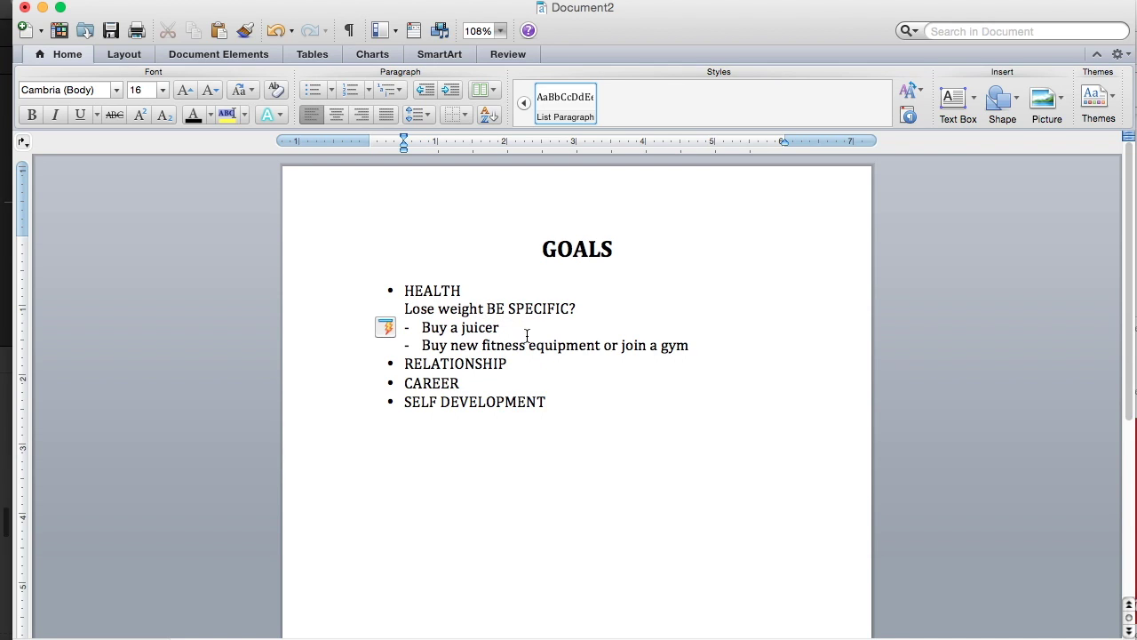
pyautogui.click(694, 345)
# Add the dash item 'Limit or reduce sweets' and end every dash item with 'DUE DATE:'.
pyautogui.press('Return')
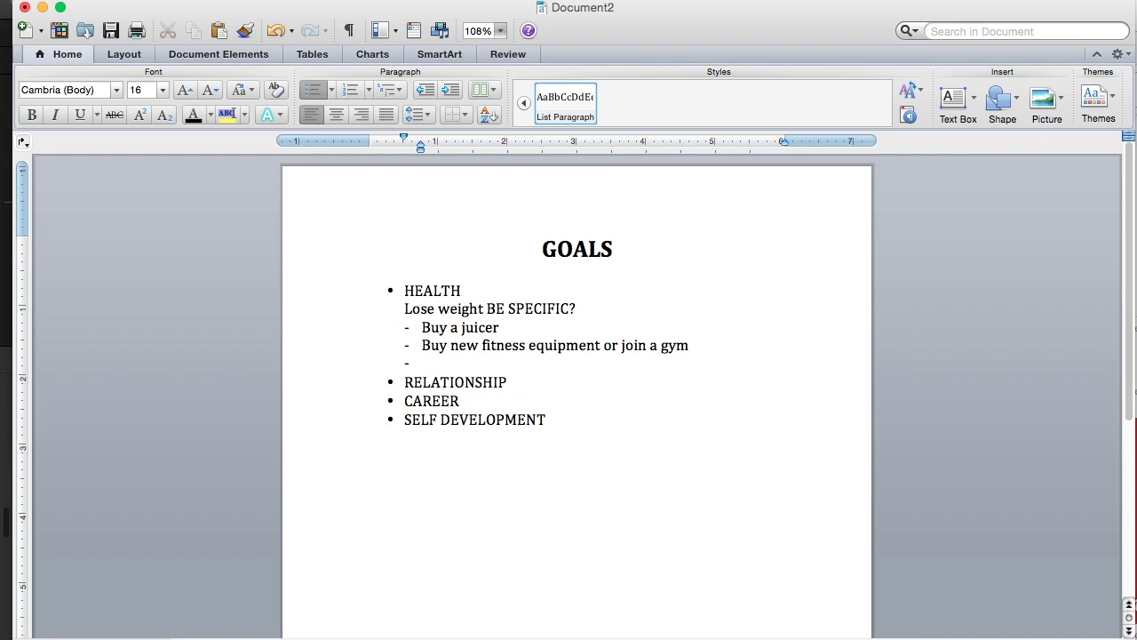
pyautogui.write('C')
pyautogui.write('Limit')
pyautogui.write(' or c')
pyautogui.write('educe sweets')
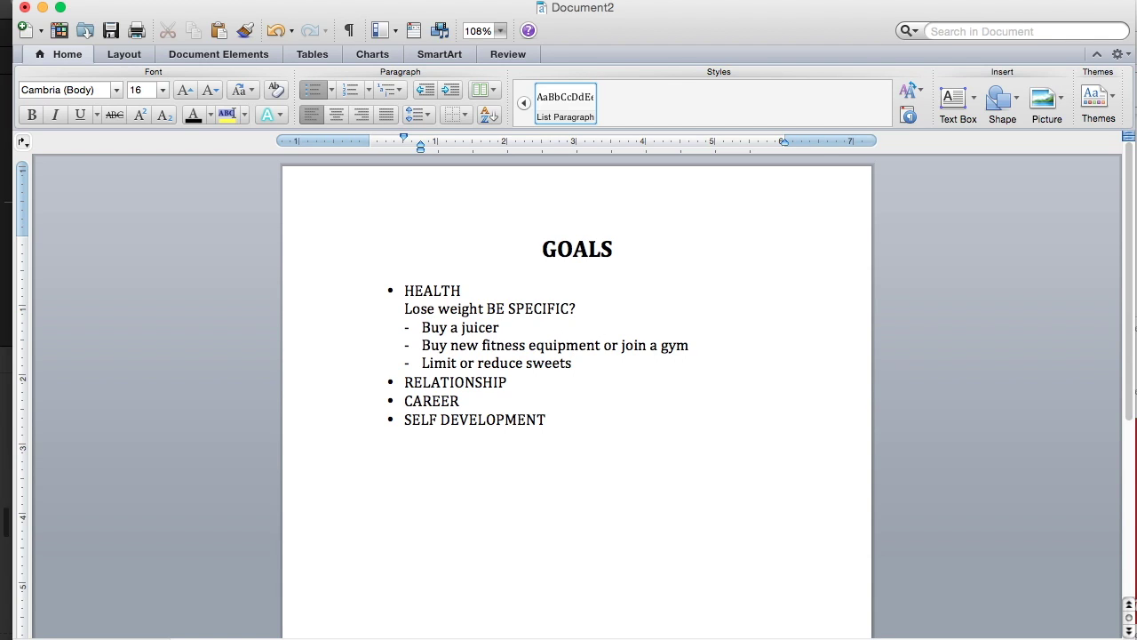
pyautogui.write('DUE DATE: DUE DATE:')
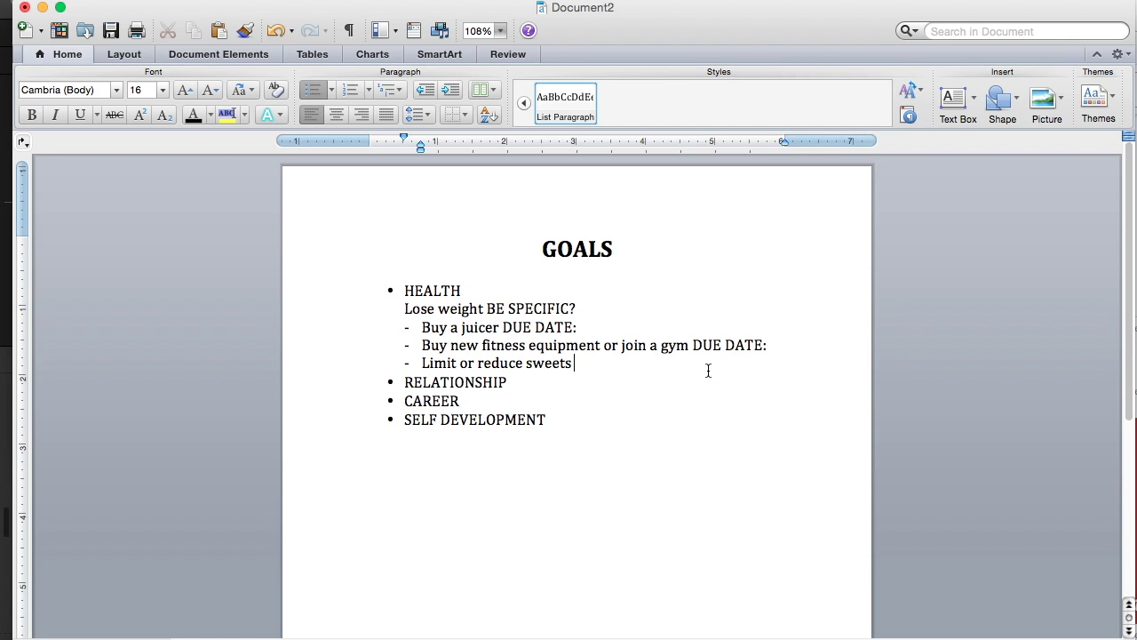
pyautogui.click(708, 371)
pyautogui.write('DUATE DA')
pyautogui.press('BackSpace')
pyautogui.press('BackSpace')
pyautogui.press('BackSpace')
pyautogui.write('E DATE:')
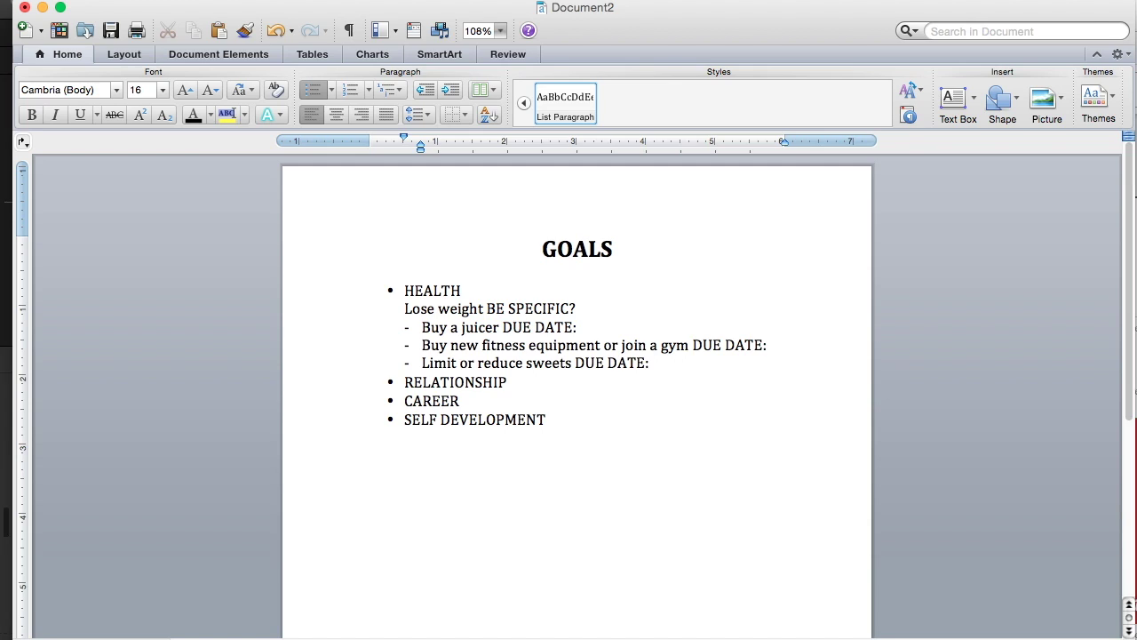
pyautogui.moveTo(588, 326); pyautogui.dragTo(530, 326)
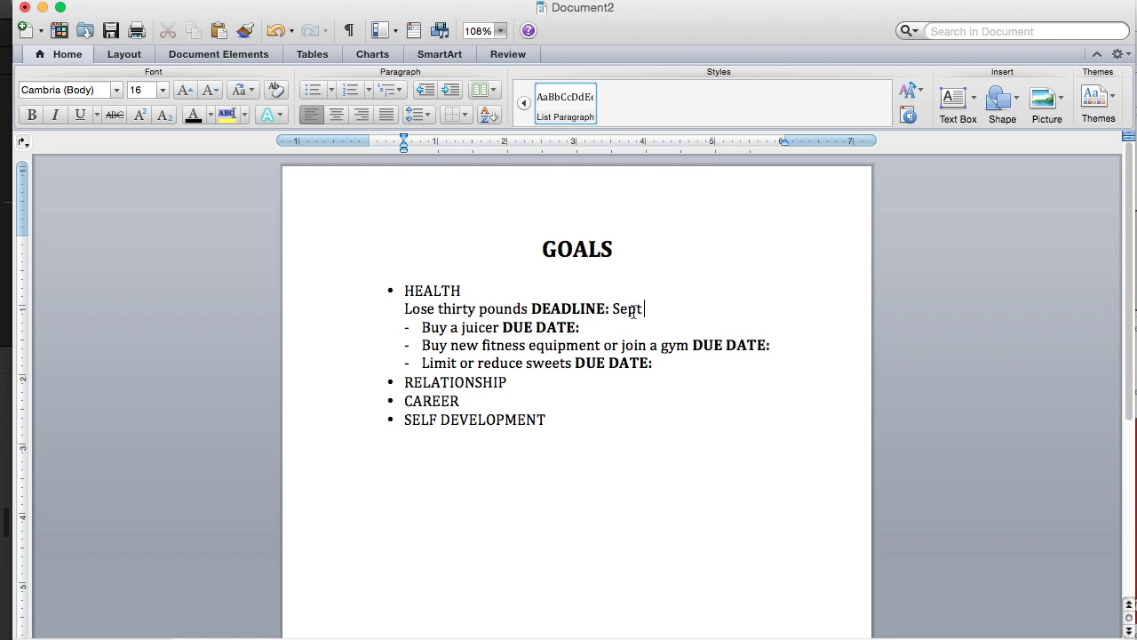
# Enter a month after the juicer line's DUE DATE label.
pyautogui.click(689, 335)
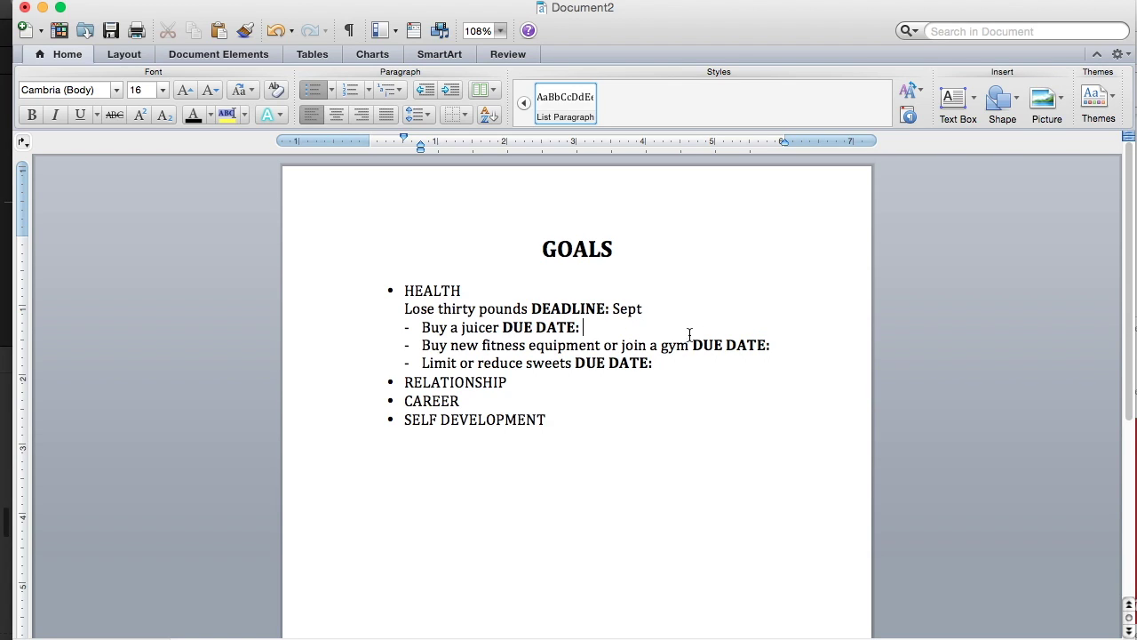
pyautogui.write('M')
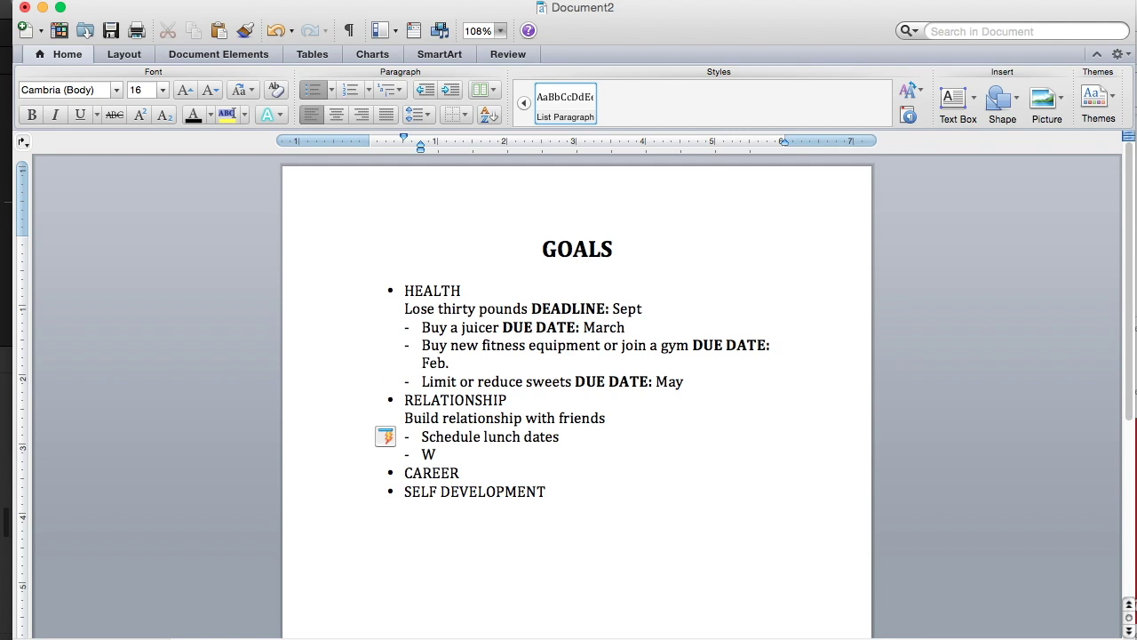
pyautogui.press('BackSpace')
# Add 'Host a party for close friends' and a note ending 'MEASURABLE AND ATTAINABLE'.
pyautogui.write('Host a party fo')
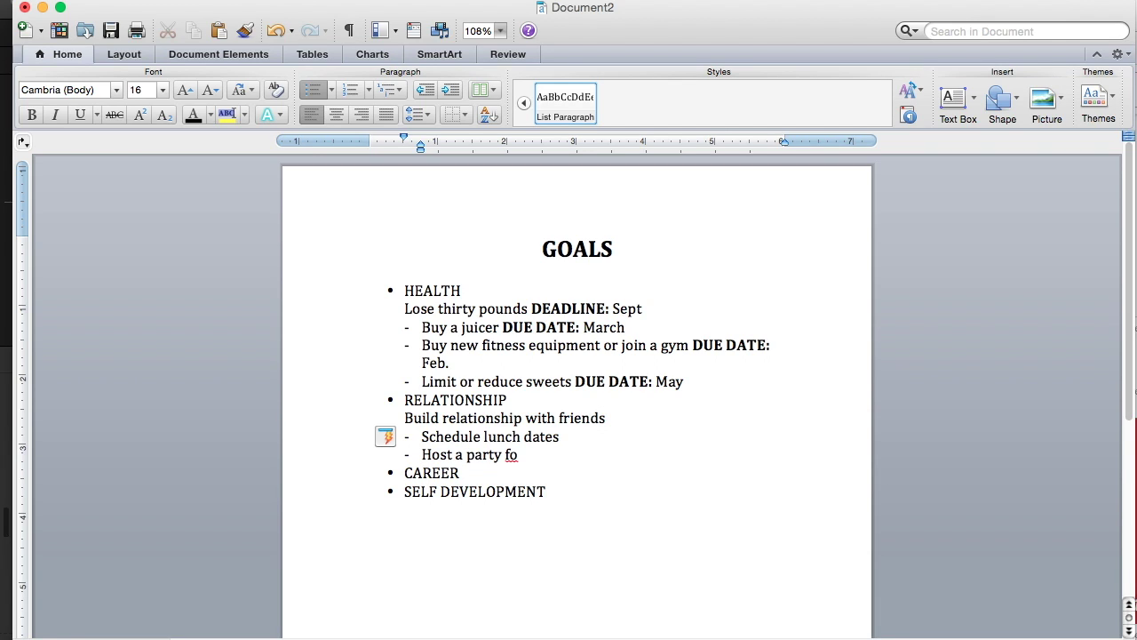
pyautogui.write('r close friends')
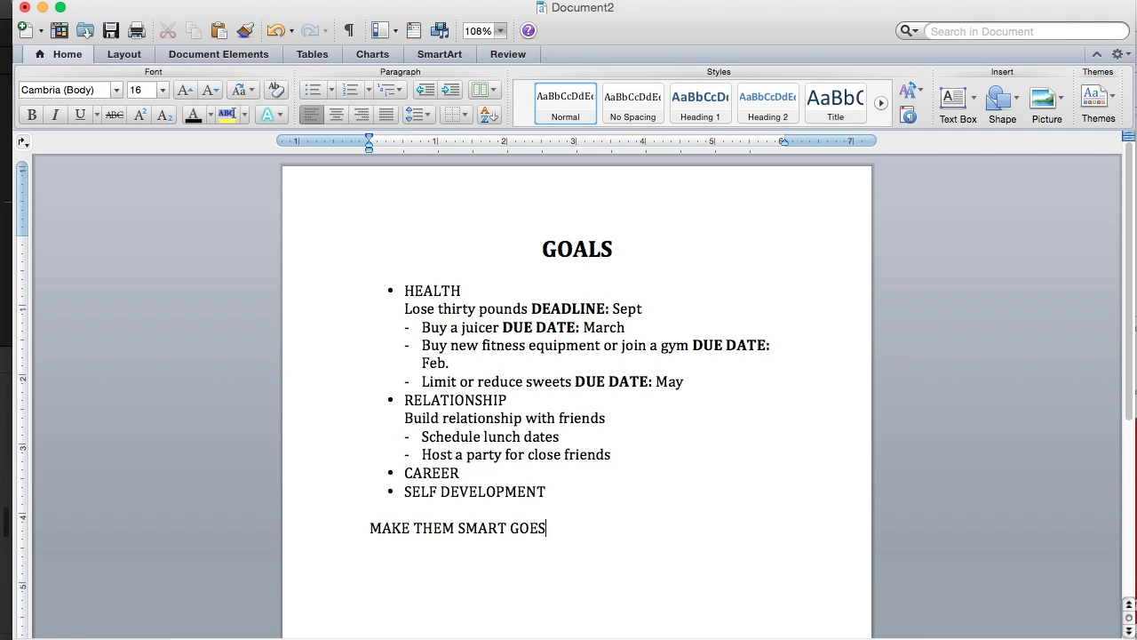
pyautogui.press('BackSpace')
pyautogui.press('BackSpace')
pyautogui.write('ALS SO THAT THEY ARE')
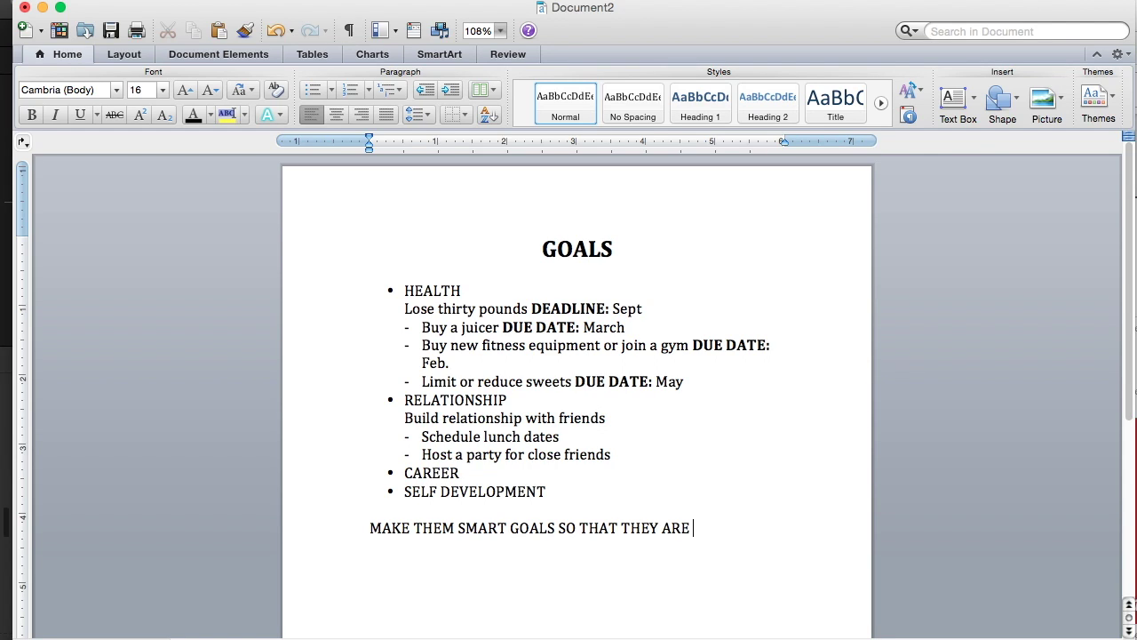
pyautogui.write(' MEASURABLE AN')
pyautogui.write('D AD')
pyautogui.write('TAINABLE.')
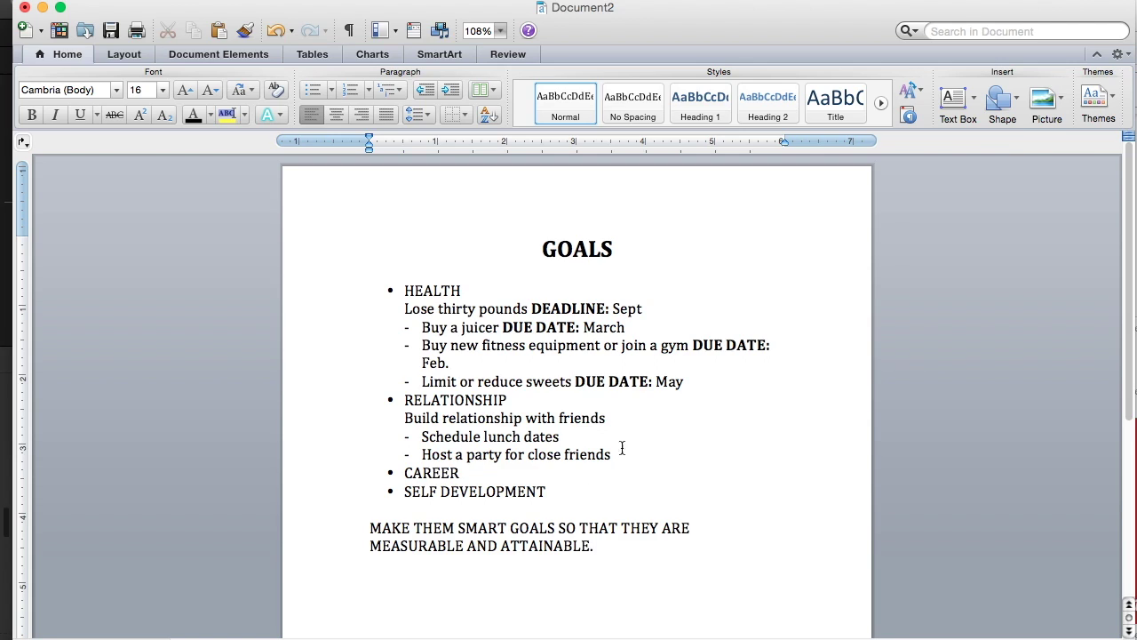
# Center the closing SMART GOALS paragraph, then bring the Chrome SMART goals article forward.
pyautogui.moveTo(635, 555); pyautogui.dragTo(364, 527)
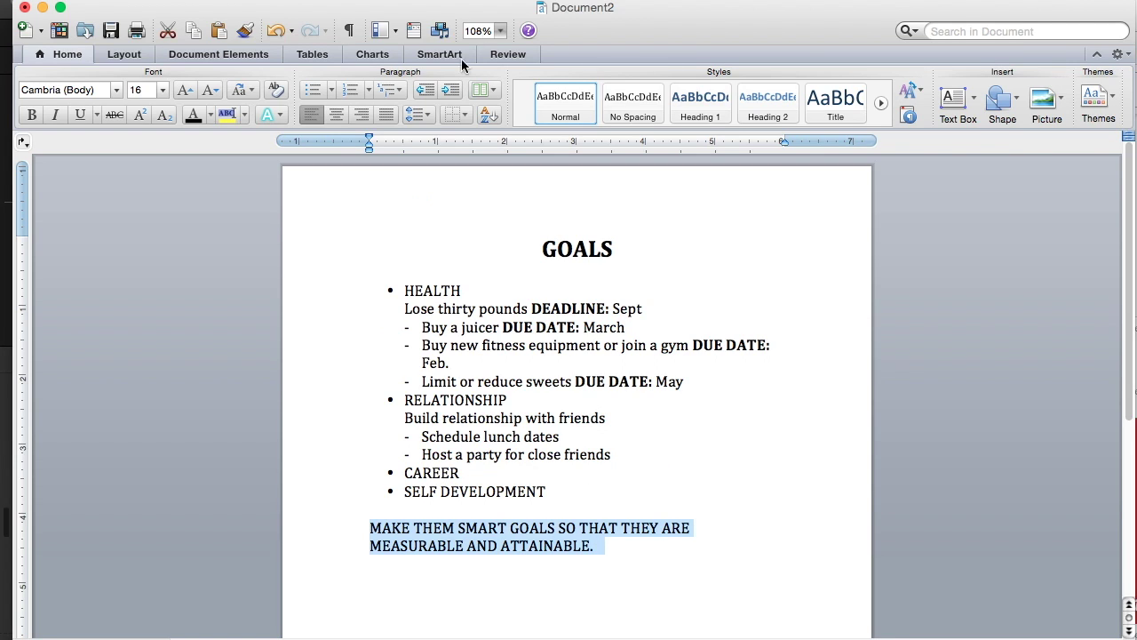
pyautogui.click(336, 114)
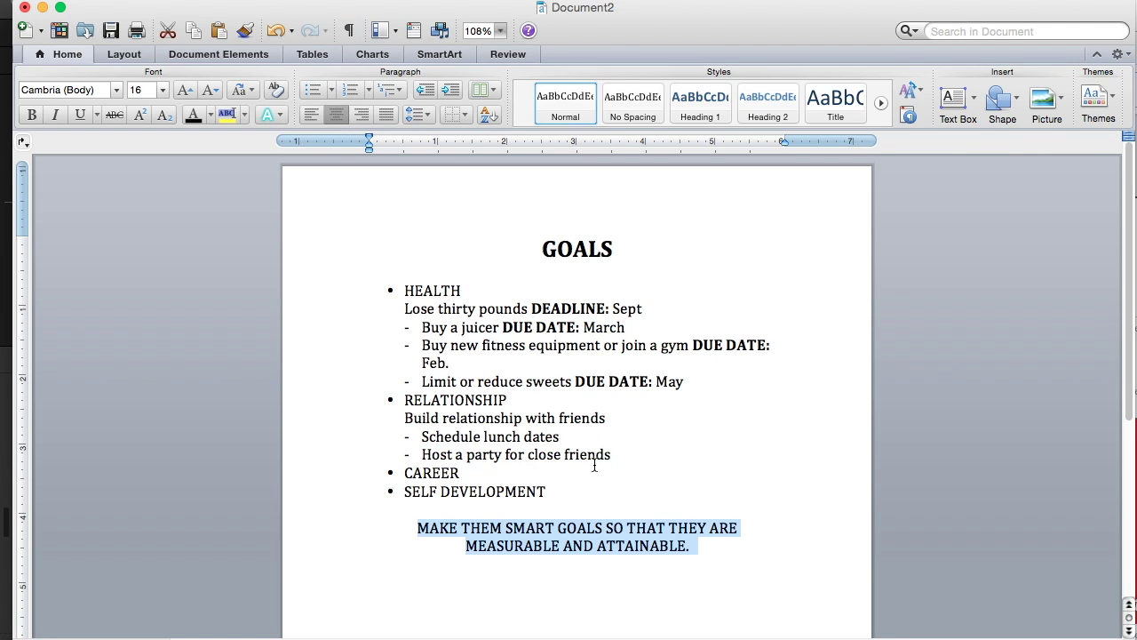
pyautogui.click(613, 573)
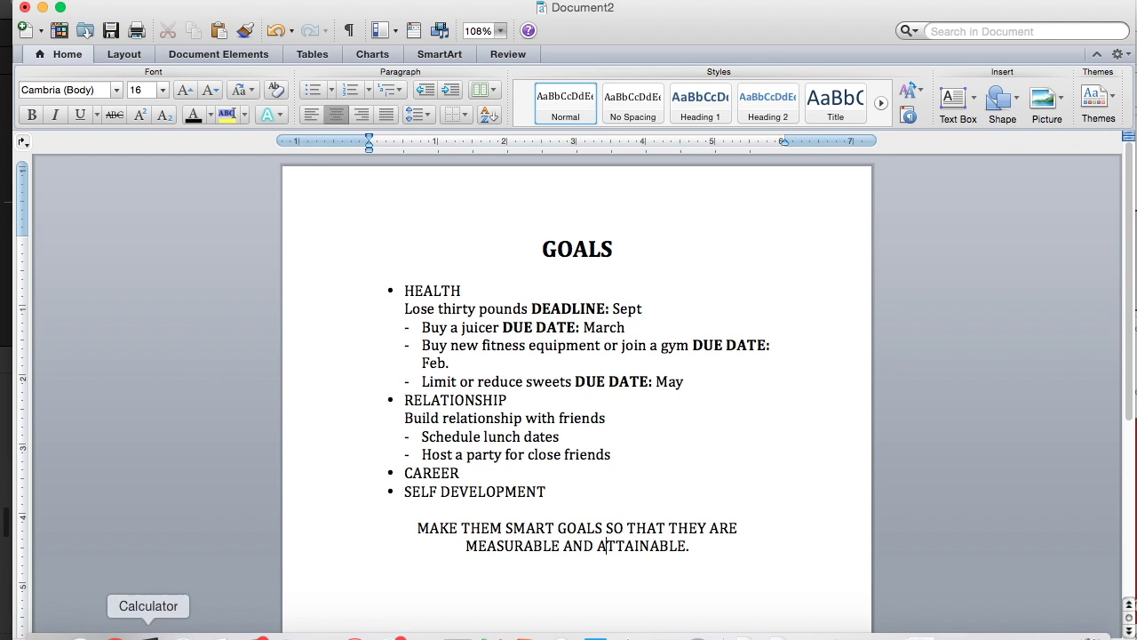
pyautogui.click(116, 633)
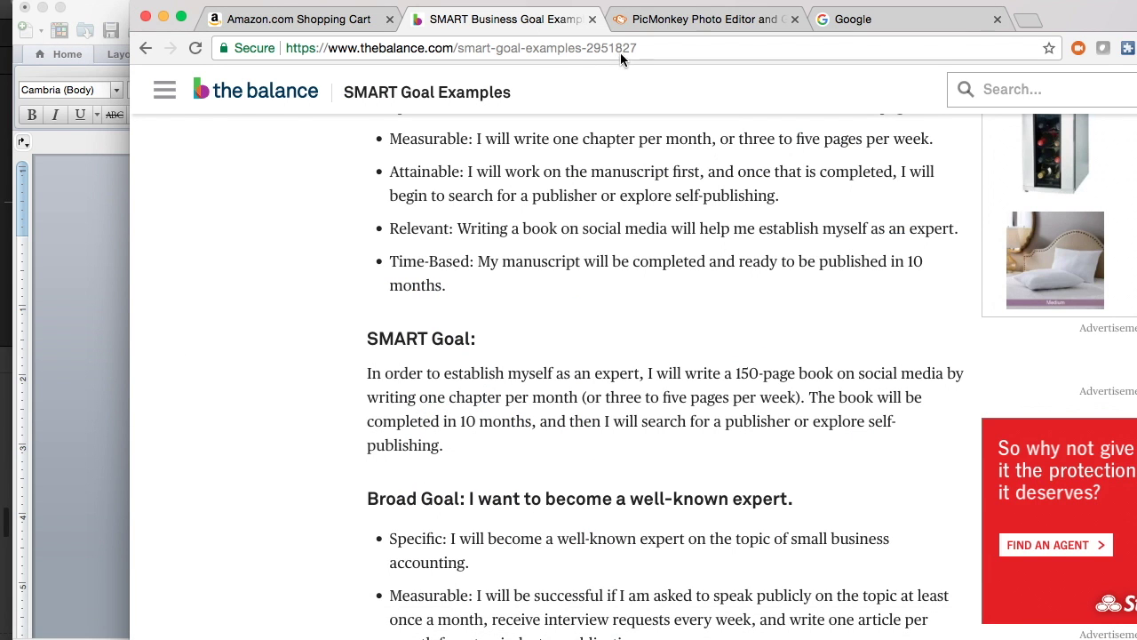
# Search Google for 'digital vision boards' and show the image results.
pyautogui.scroll(-3, 554, 235)
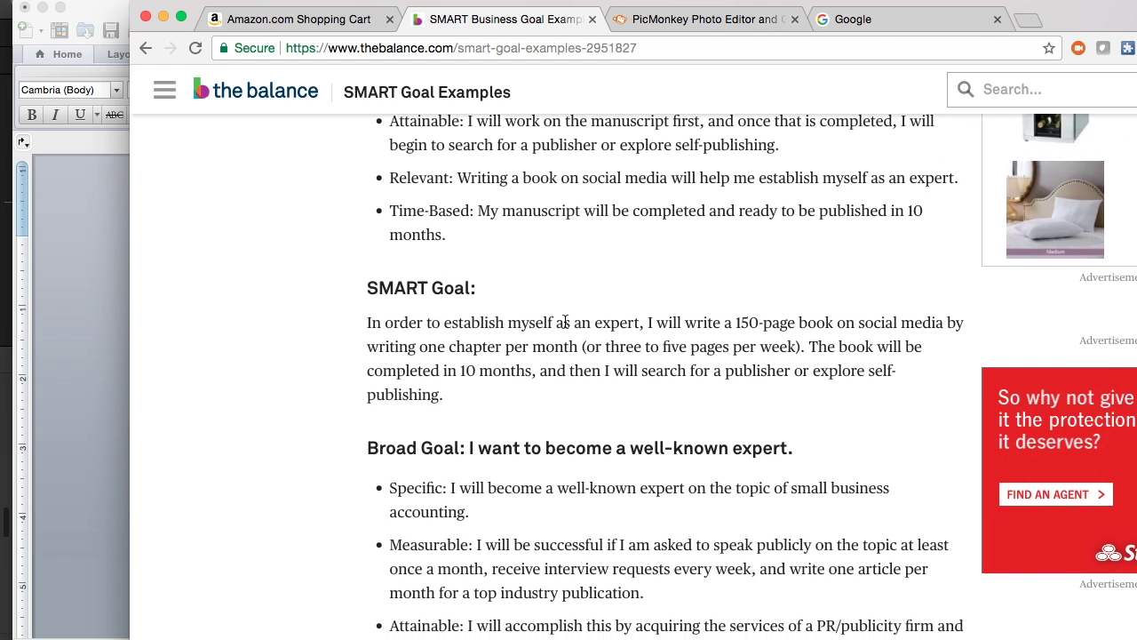
pyautogui.scroll(-3, 483, 530)
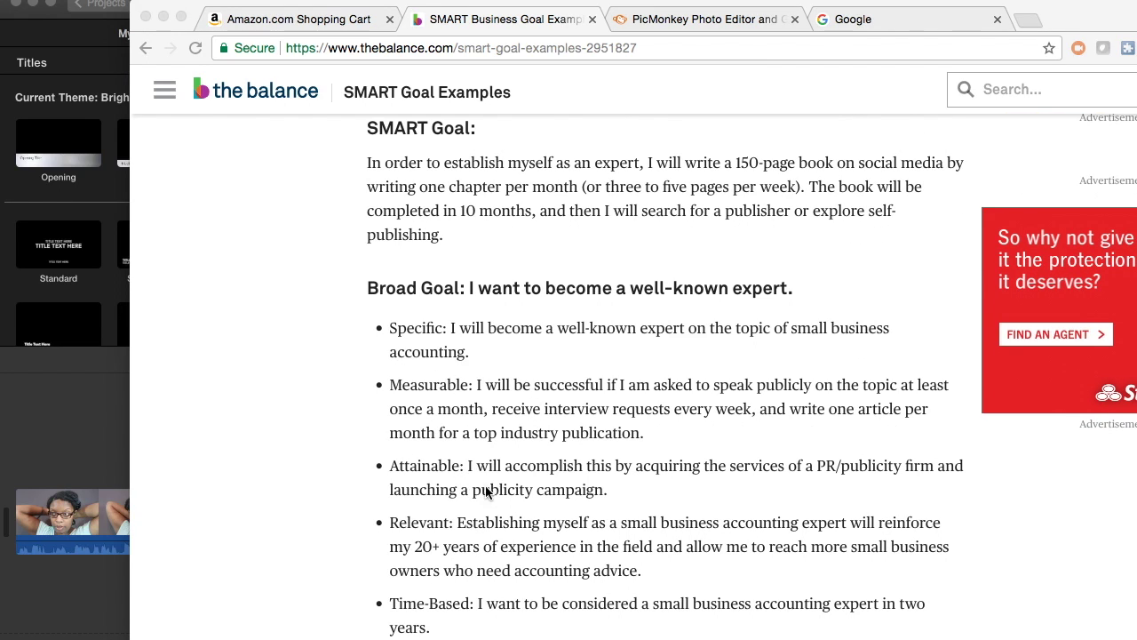
pyautogui.scroll(-3, 451, 597)
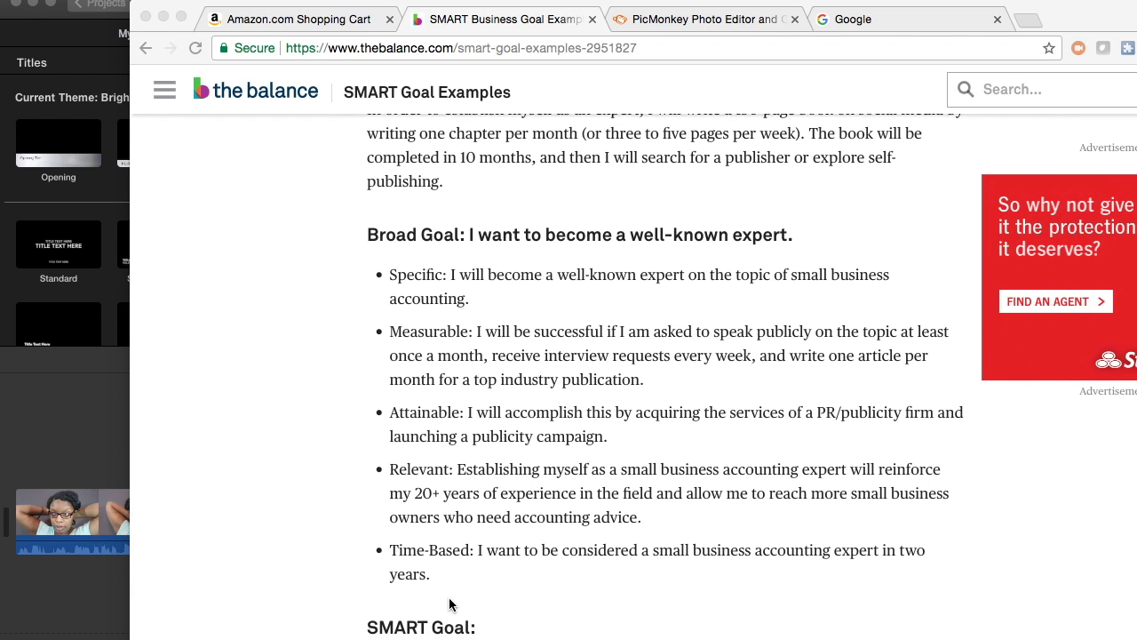
pyautogui.scroll(-5, 450, 604)
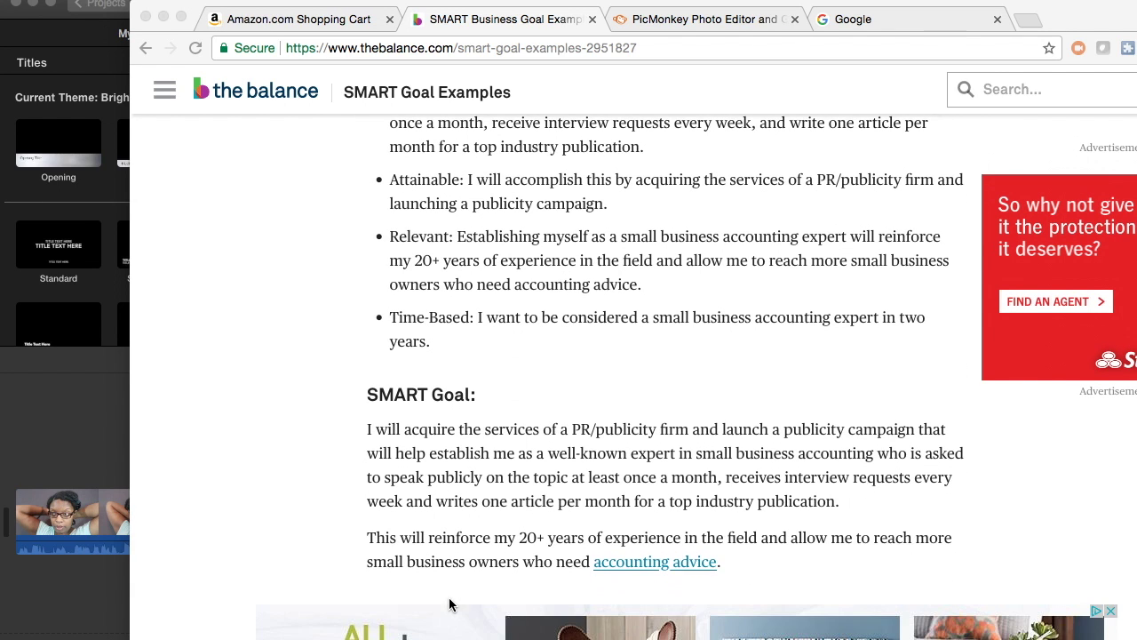
pyautogui.click(857, 16)
pyautogui.moveTo(1076, 10); pyautogui.dragTo(955, 35)
pyautogui.click(550, 392)
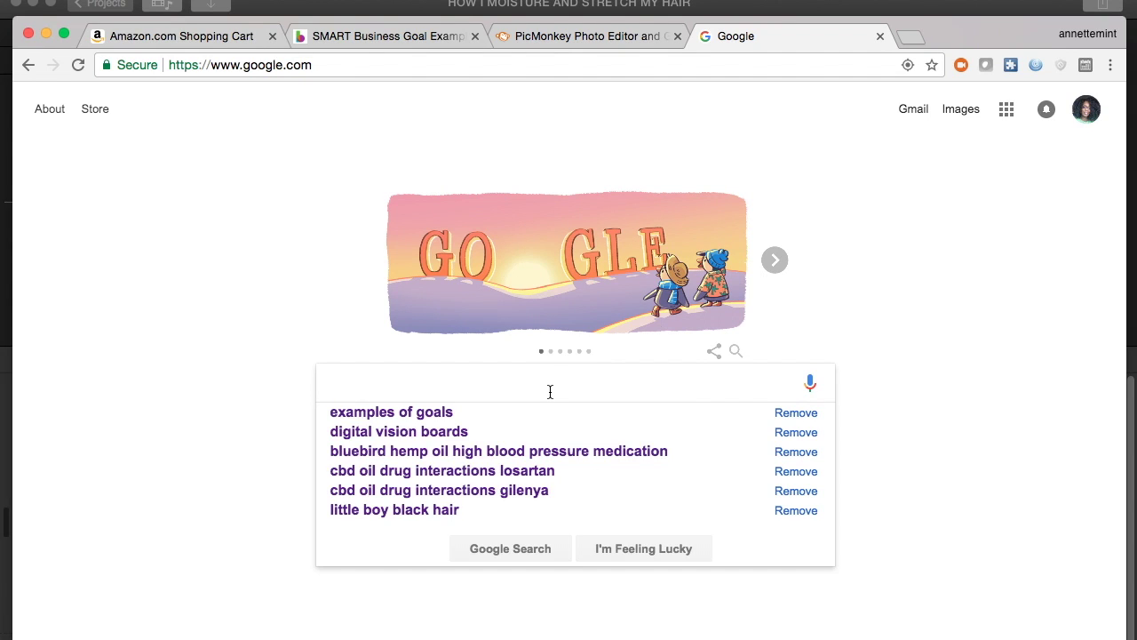
pyautogui.write('D')
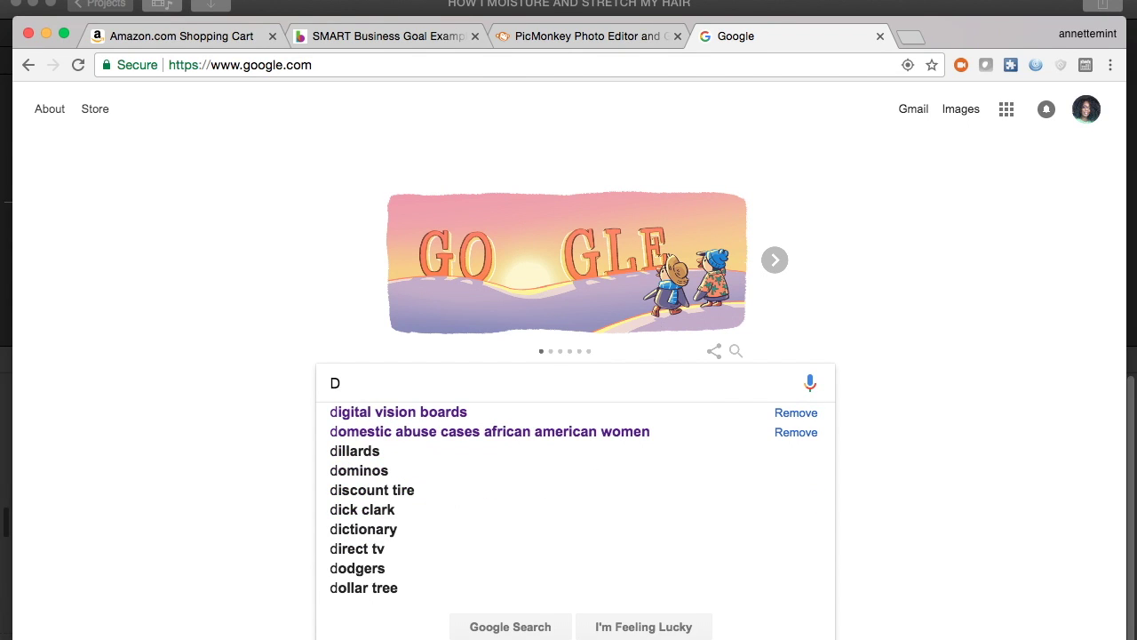
pyautogui.click(483, 414)
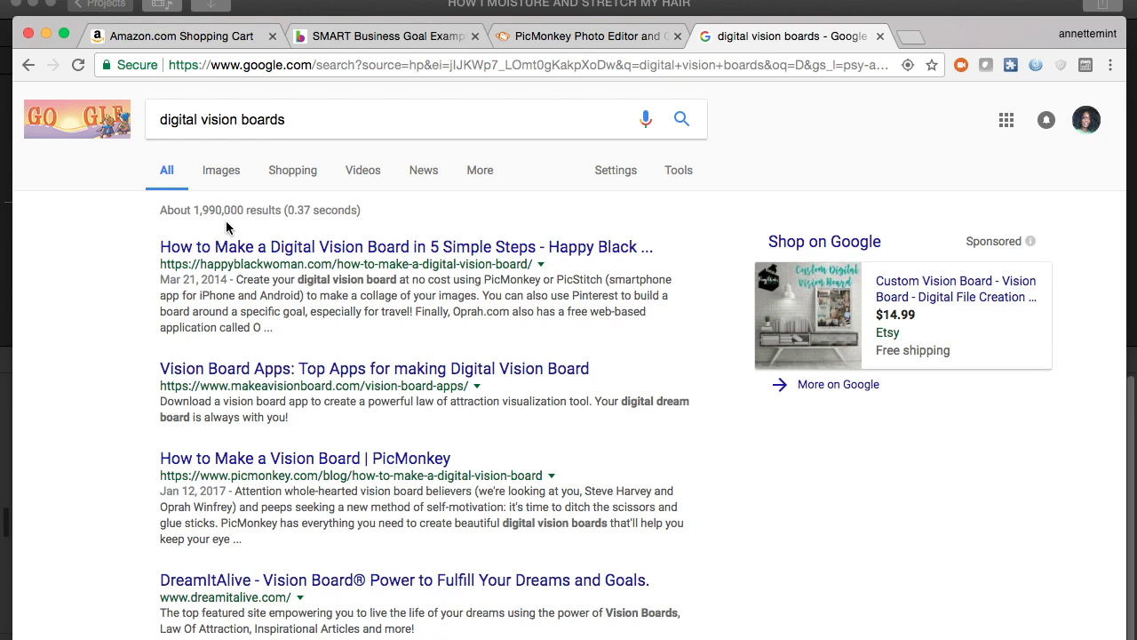
pyautogui.click(230, 178)
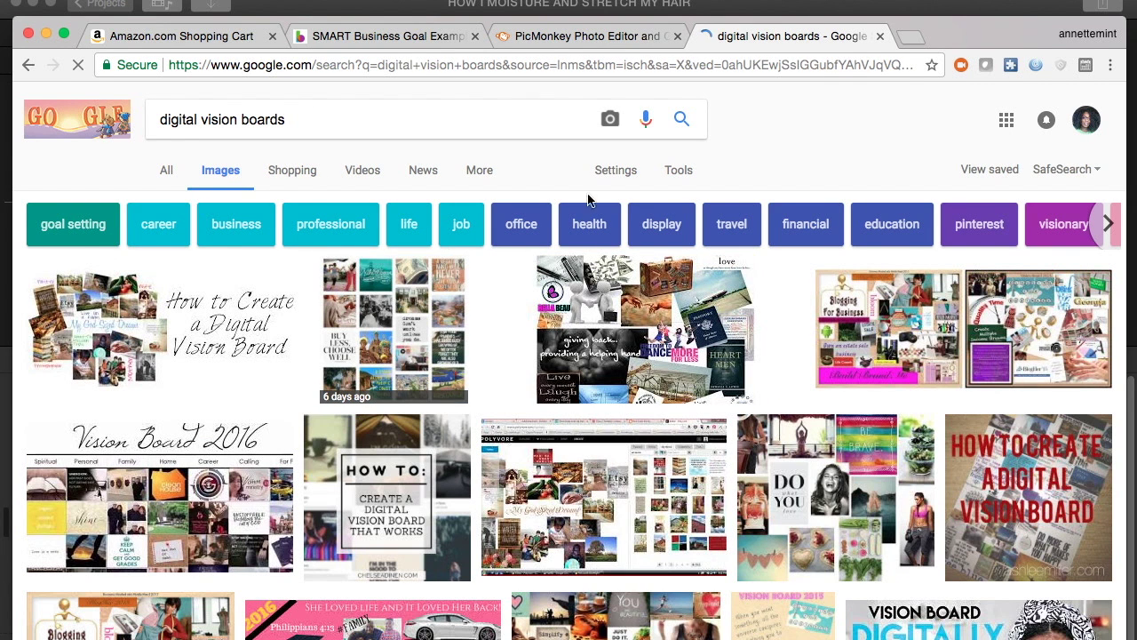
# Preview the 'Your future is BRIGHT' collage and open its Sassy Southern Curls blog post.
pyautogui.scroll(-2, 632, 292)
pyautogui.scroll(-3, 634, 291)
pyautogui.scroll(1, 630, 216)
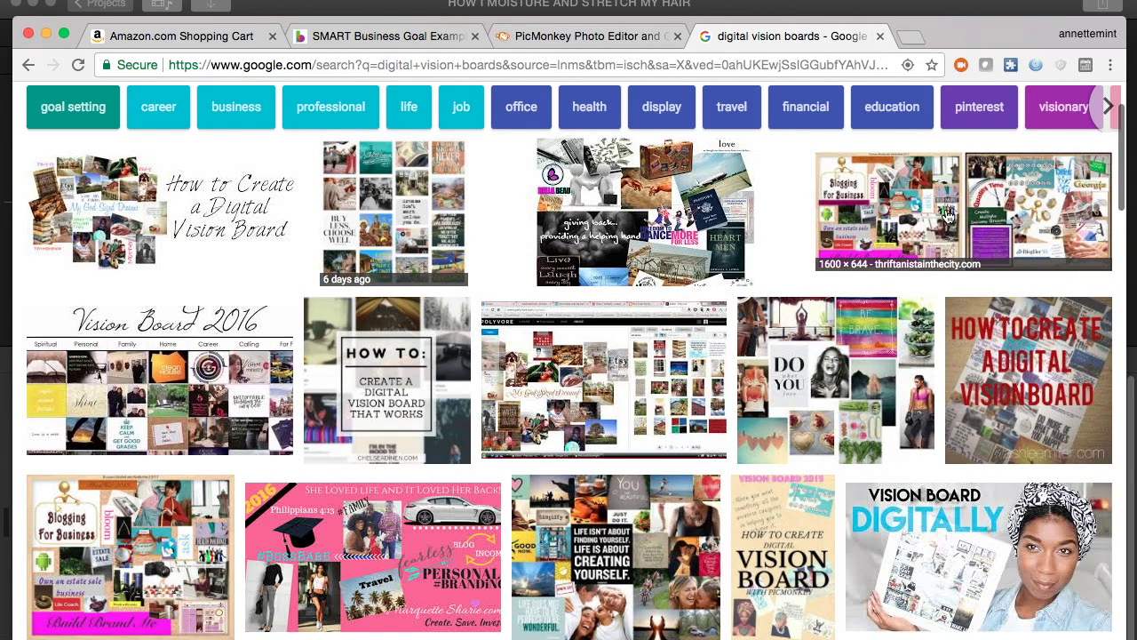
pyautogui.click(691, 229)
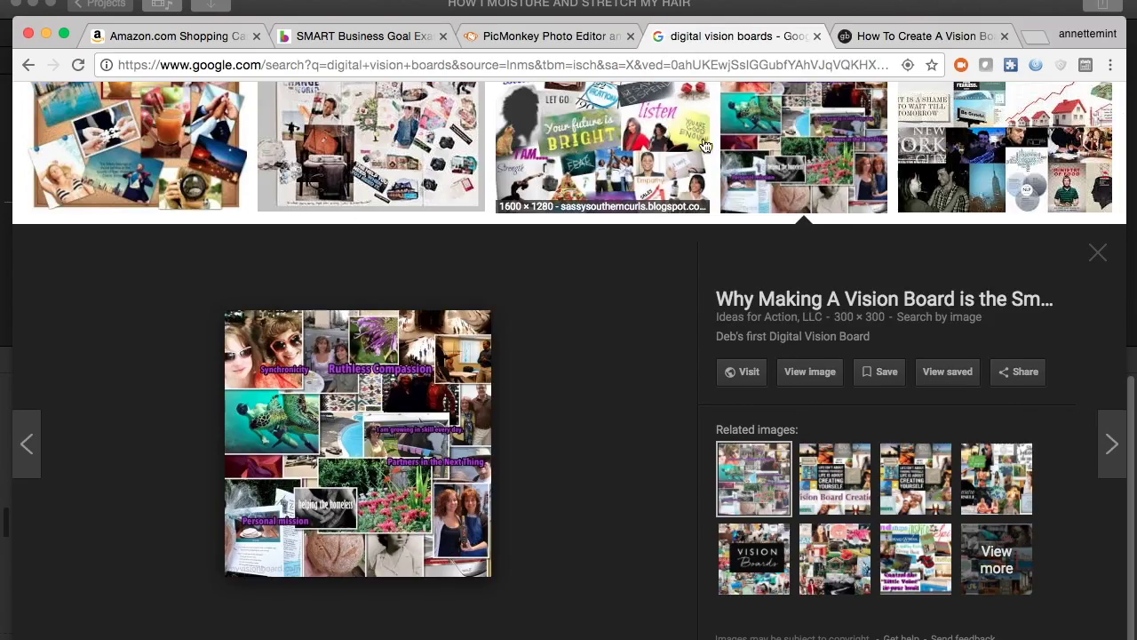
pyautogui.scroll(5, 706, 157)
pyautogui.scroll(5, 675, 186)
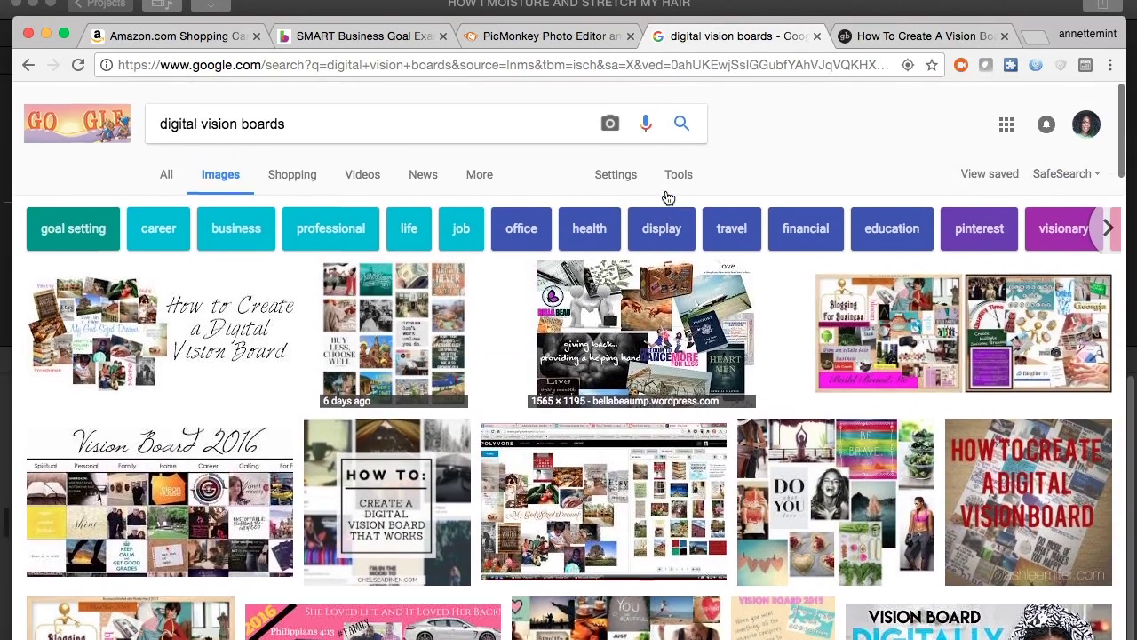
pyautogui.scroll(-2, 668, 196)
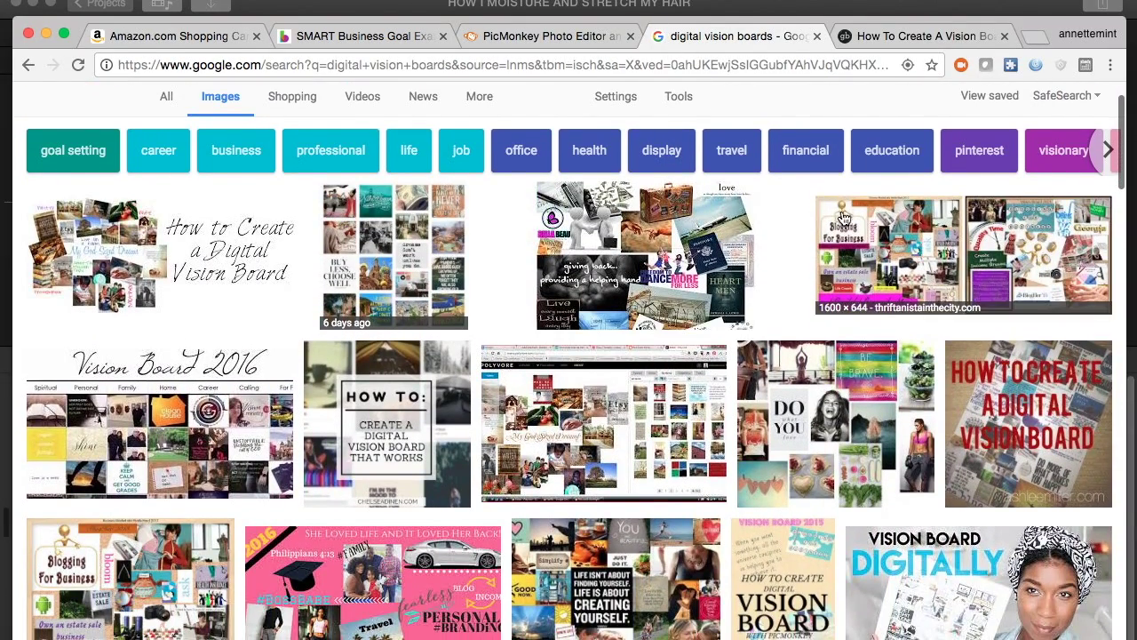
pyautogui.scroll(-1, 875, 316)
pyautogui.scroll(-2, 875, 315)
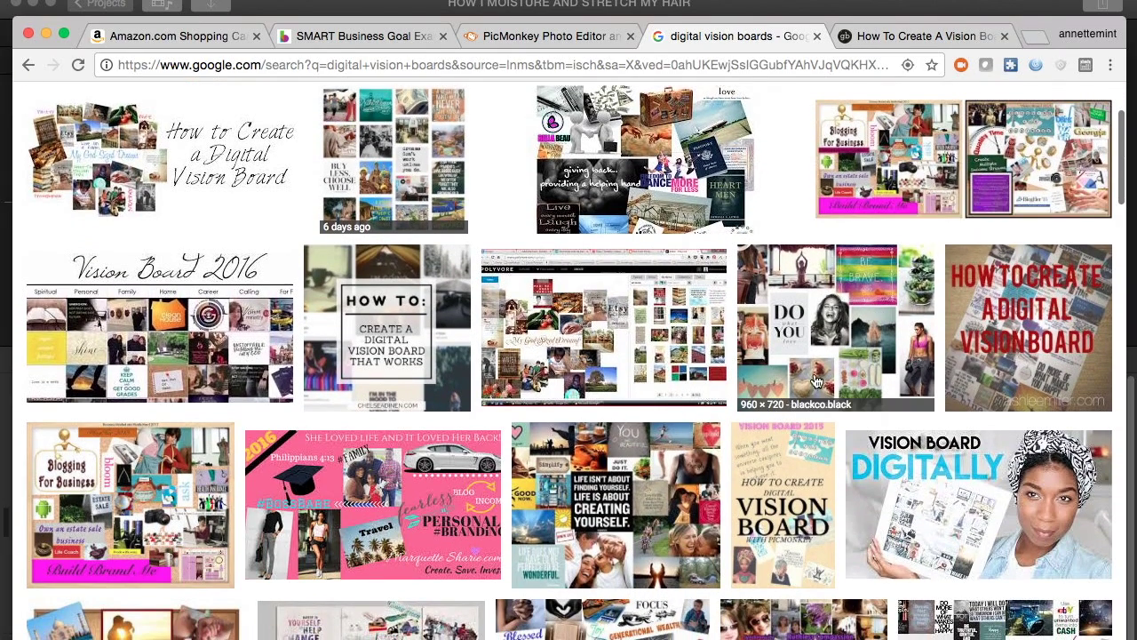
pyautogui.scroll(-3, 697, 440)
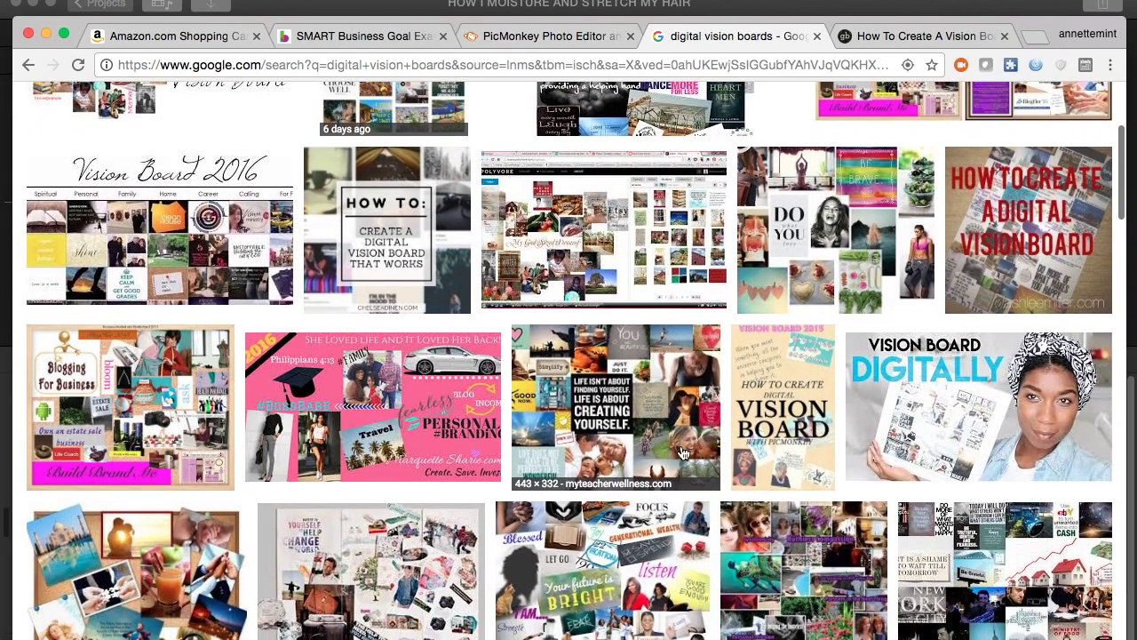
pyautogui.scroll(-2, 731, 540)
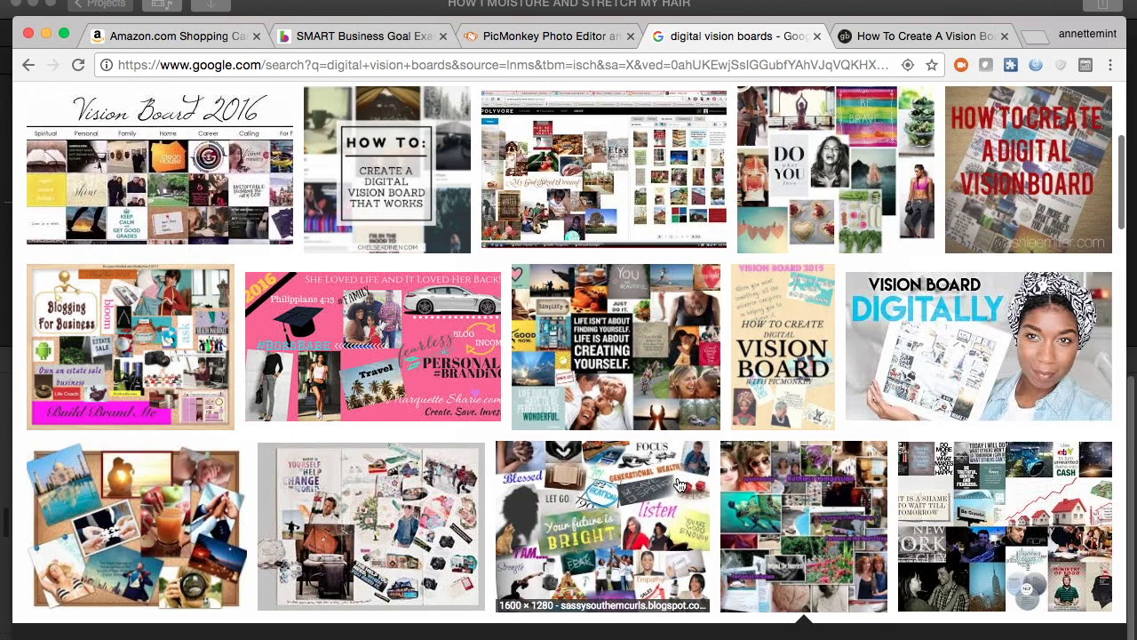
pyautogui.click(680, 486)
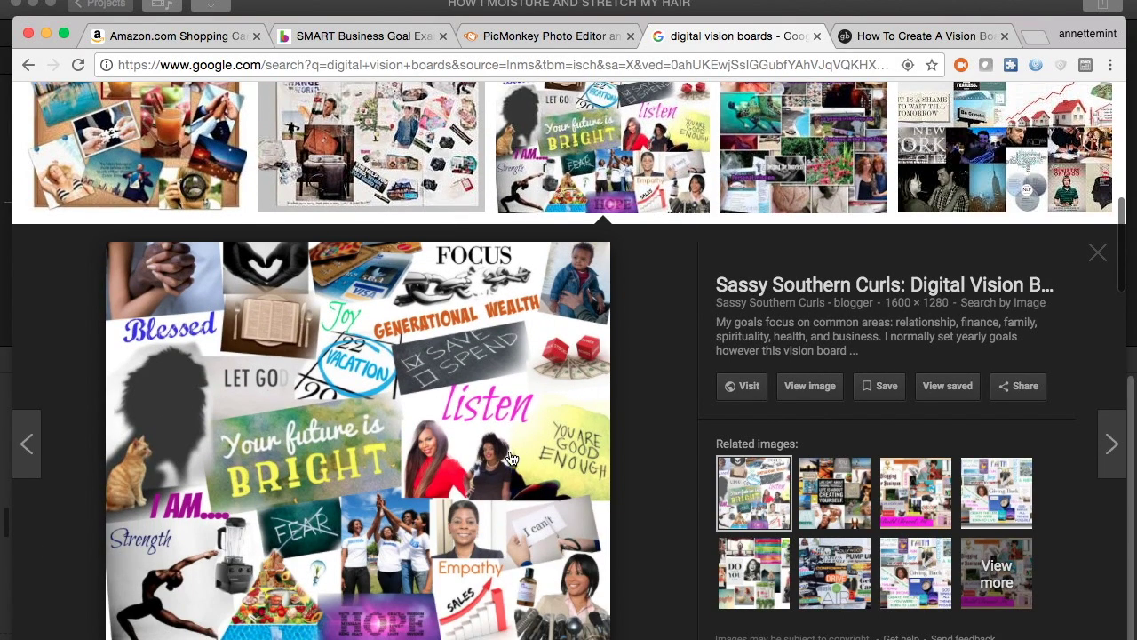
pyautogui.click(766, 286)
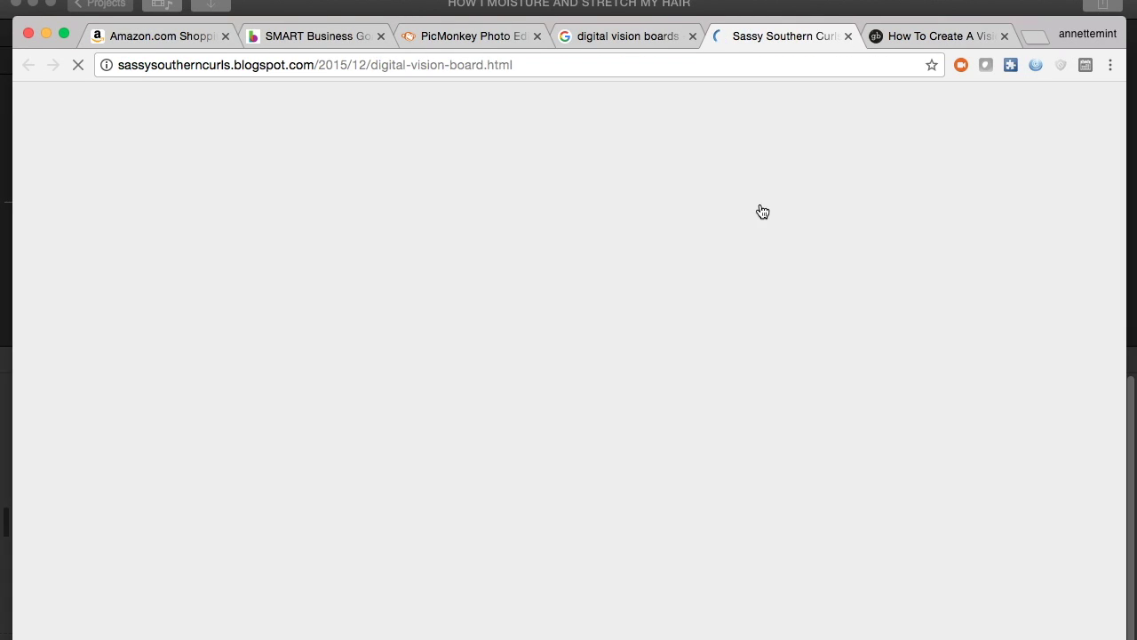
# Scroll the Sassy Southern Curls post down to its PicMonkey vision board collage.
pyautogui.scroll(-5, 603, 336)
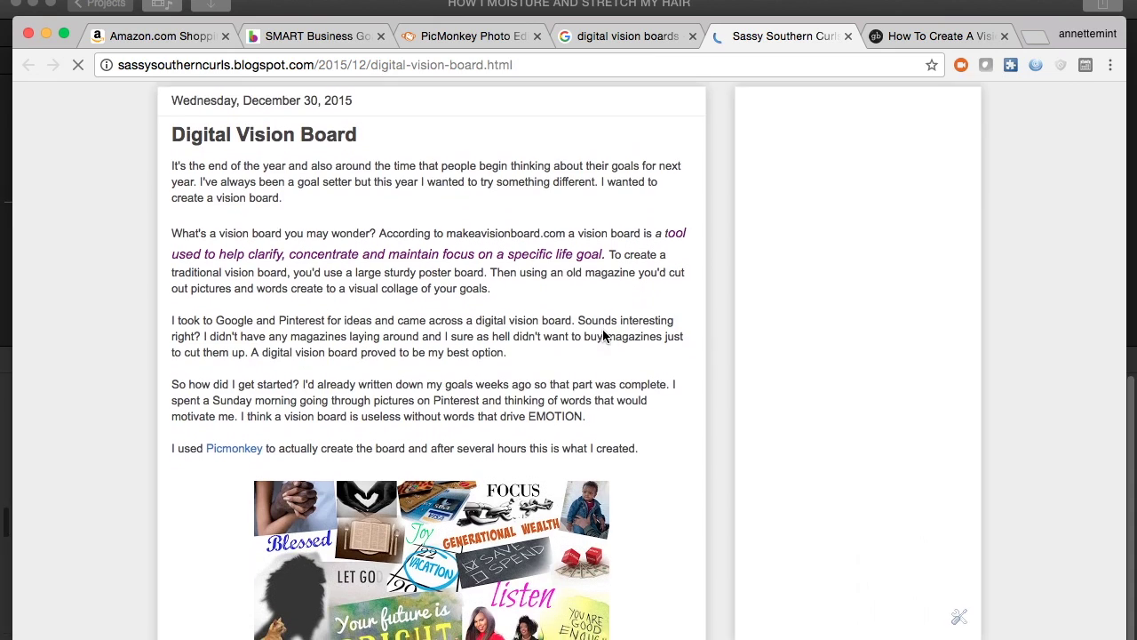
pyautogui.scroll(-5, 602, 336)
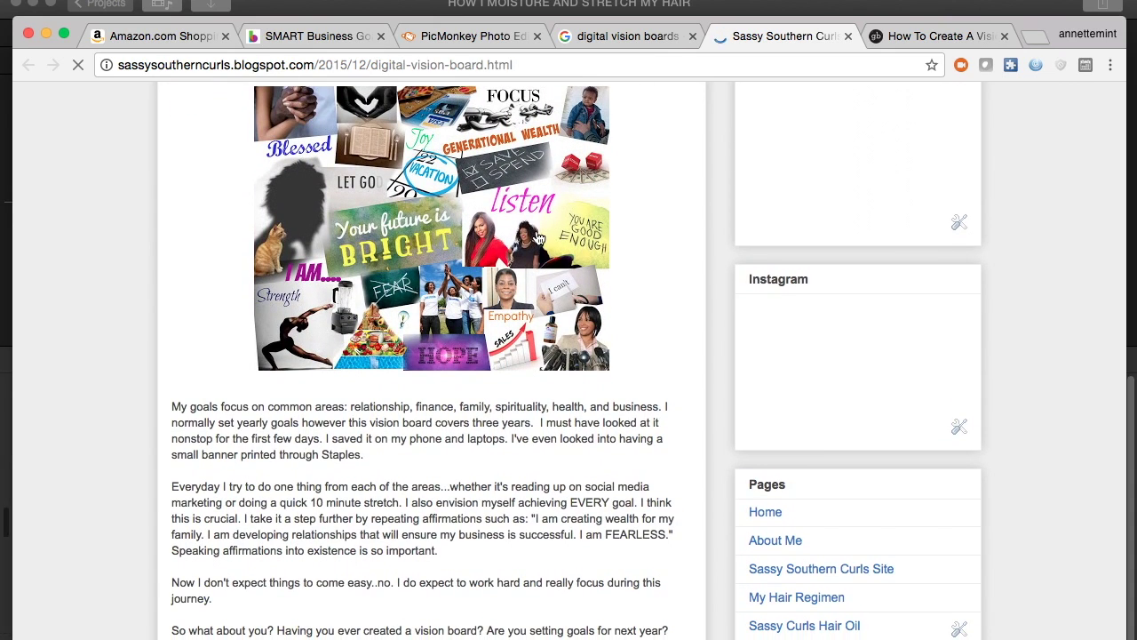
pyautogui.scroll(8, 497, 363)
pyautogui.scroll(-3, 500, 330)
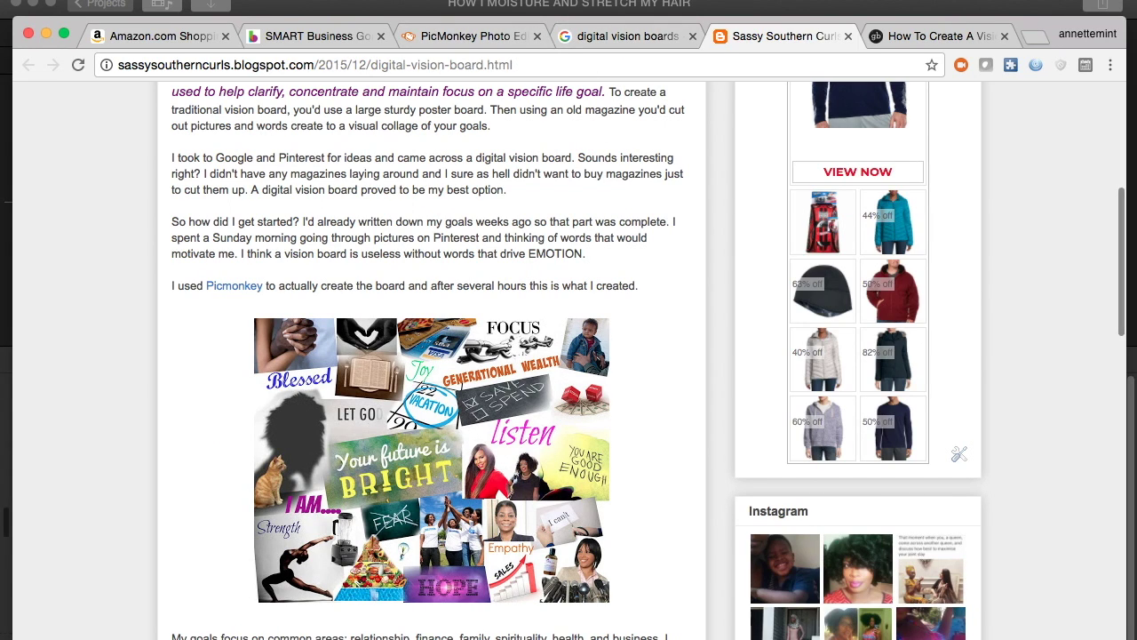
pyautogui.moveTo(471, 626)
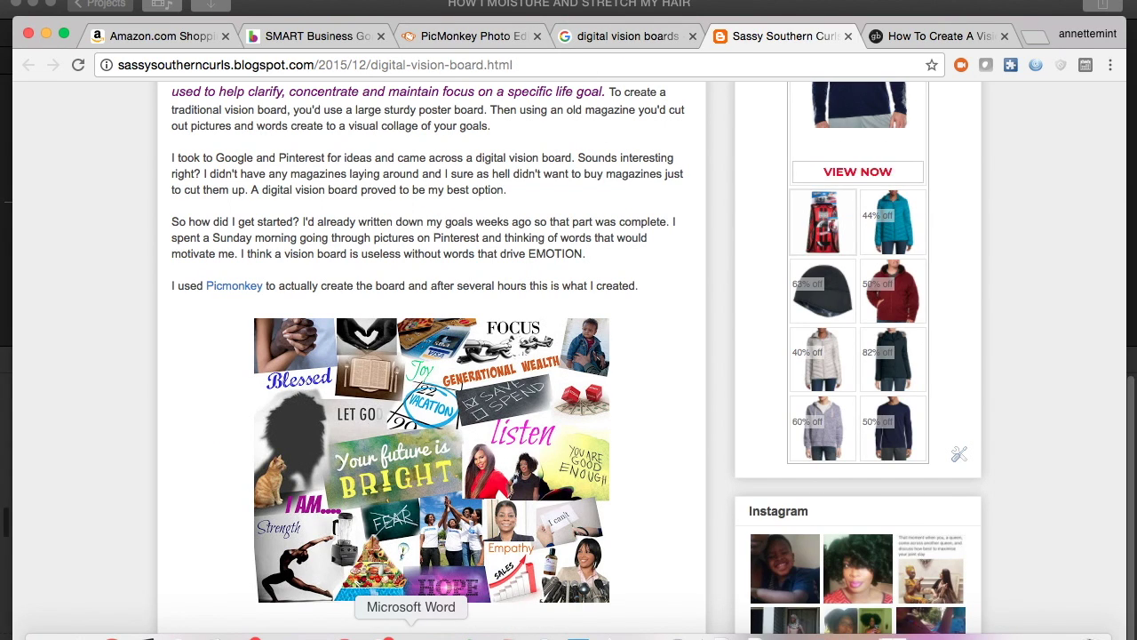
# Create a blank custom-size 2000 × 2000 pixel canvas in PicMonkey.
pyautogui.click(410, 632)
pyautogui.press('super+Tab')
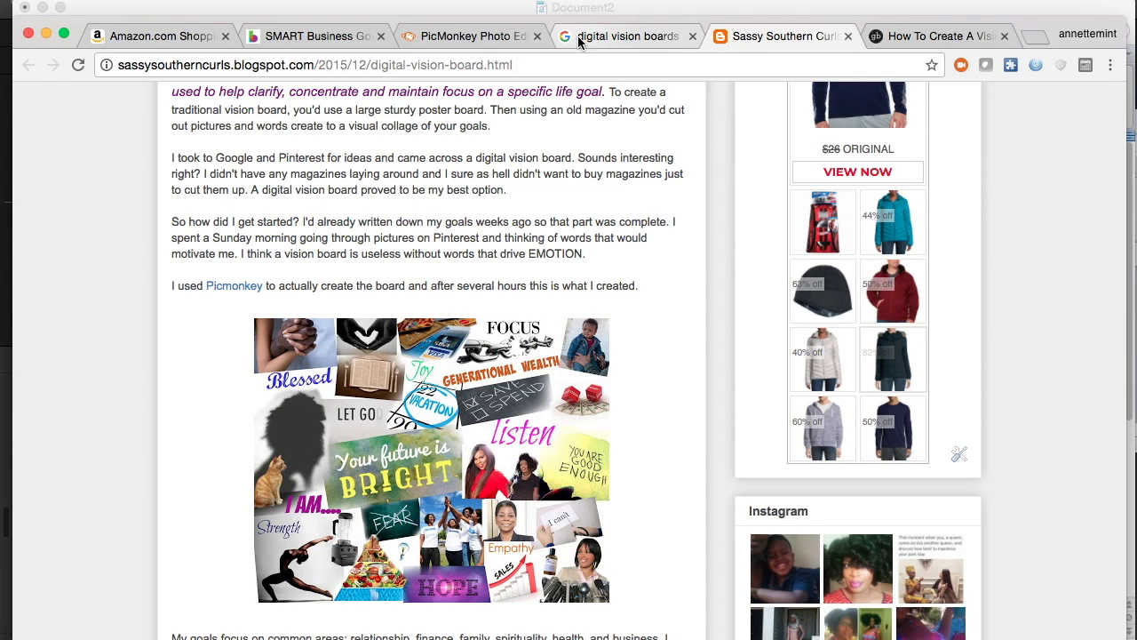
pyautogui.click(475, 37)
pyautogui.moveTo(634, 145)
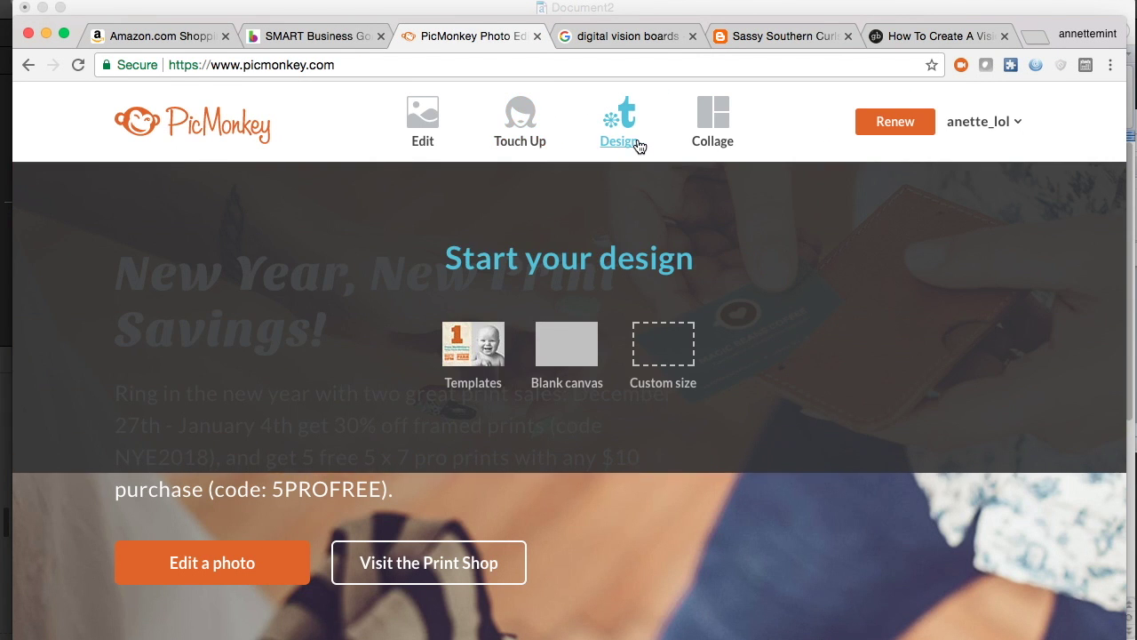
pyautogui.click(664, 359)
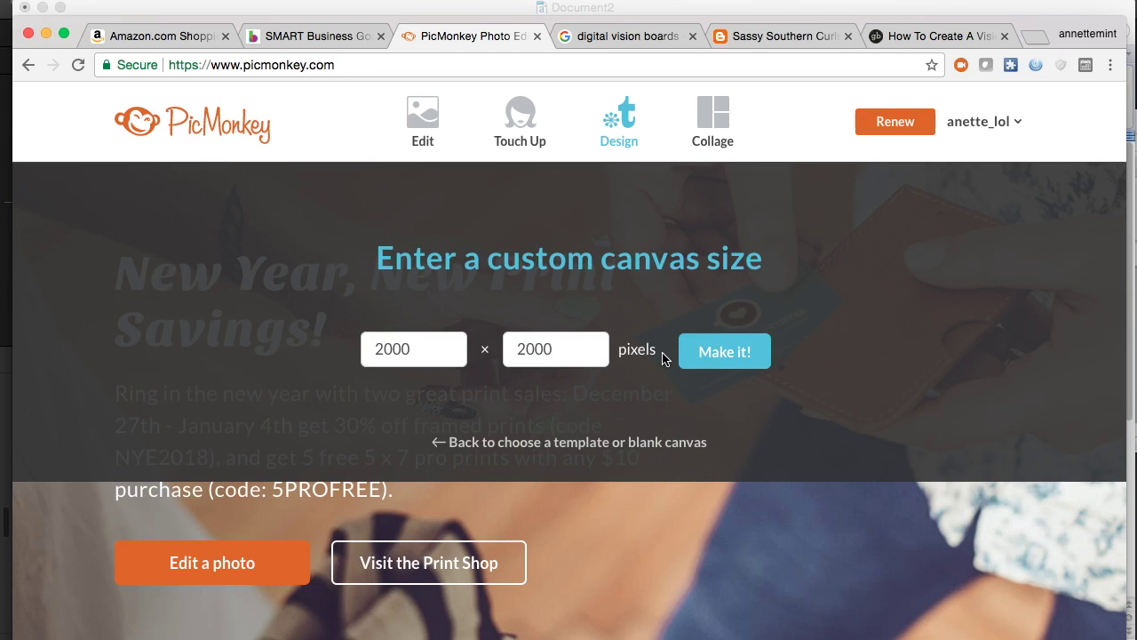
pyautogui.click(687, 357)
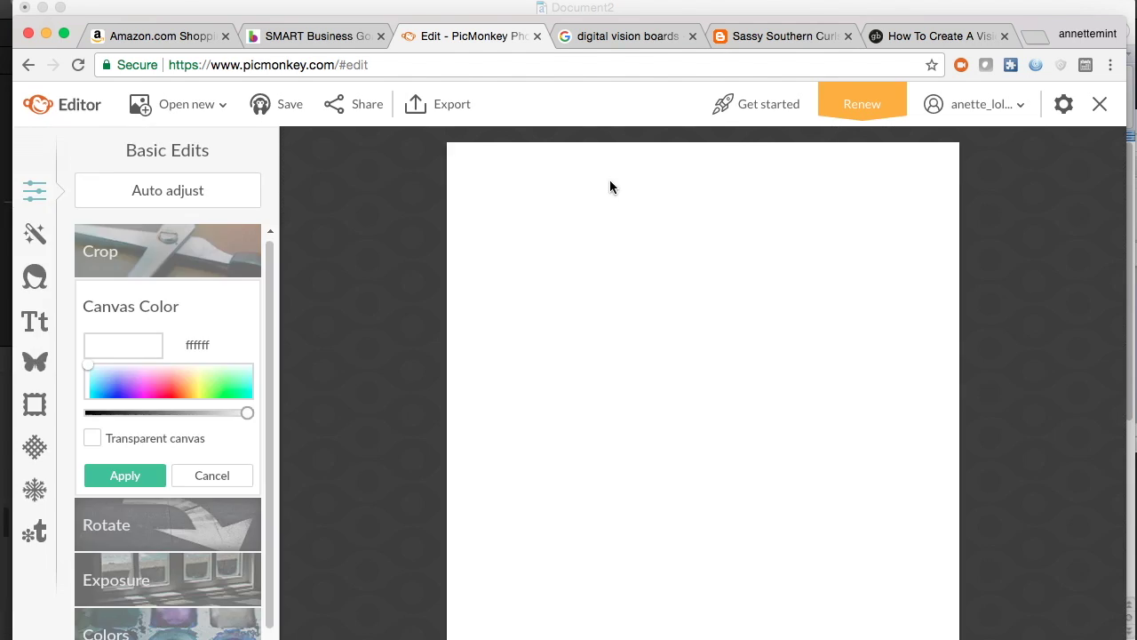
pyautogui.click(611, 37)
# Run a Google Images search for 'juicer'.
pyautogui.scroll(10, 345, 135)
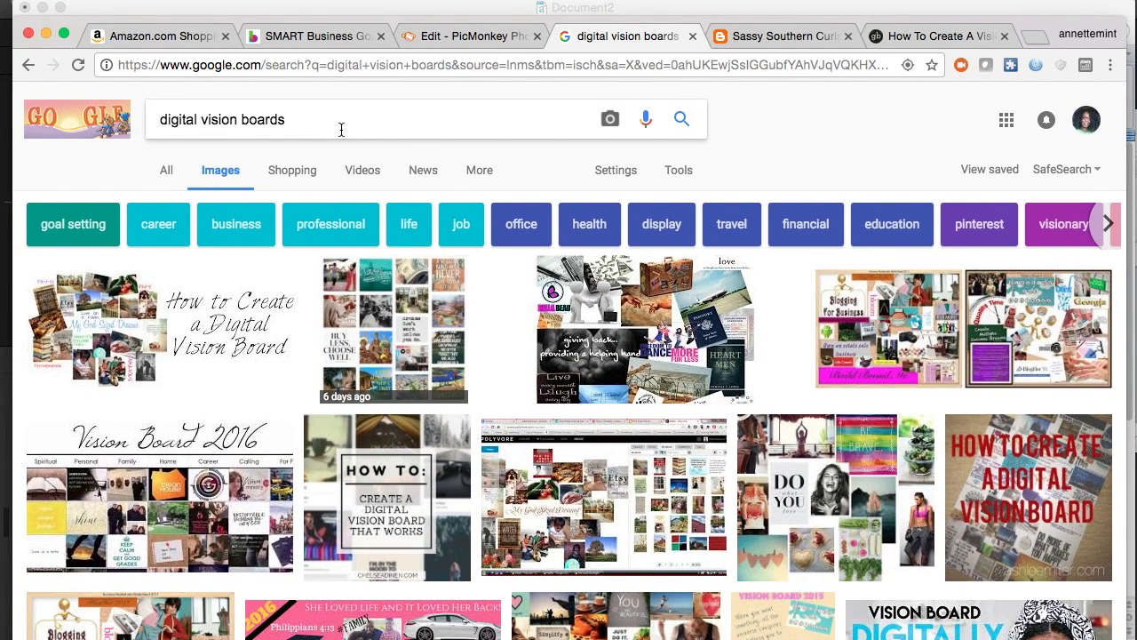
pyautogui.moveTo(341, 129); pyautogui.dragTo(178, 73)
pyautogui.write('juicer')
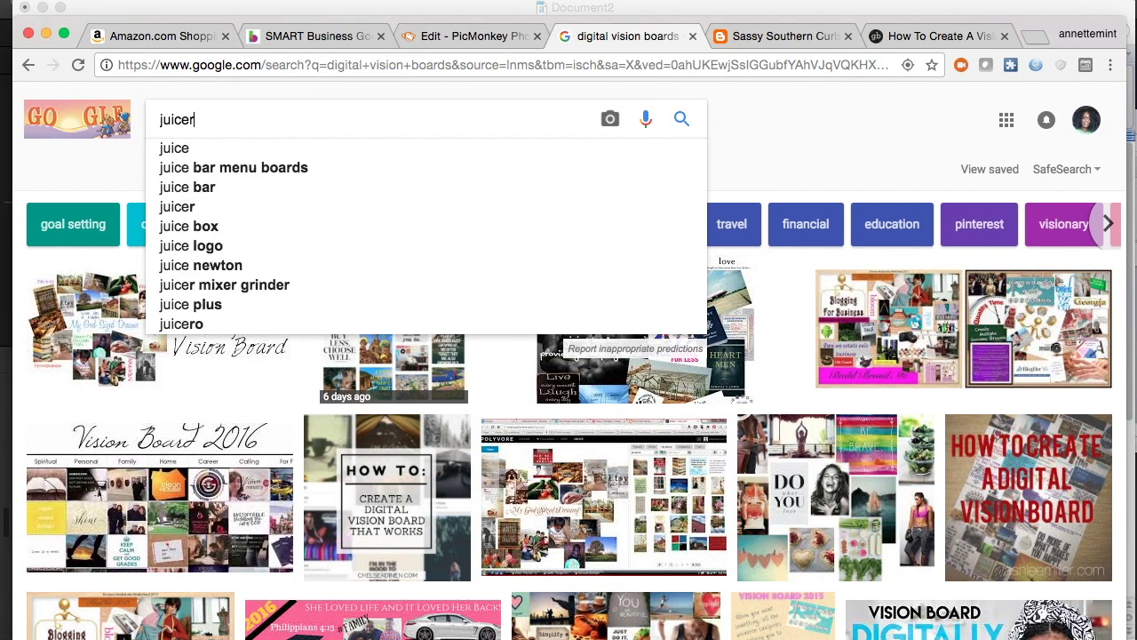
pyautogui.press('Return')
pyautogui.moveTo(115, 10); pyautogui.dragTo(177, 17)
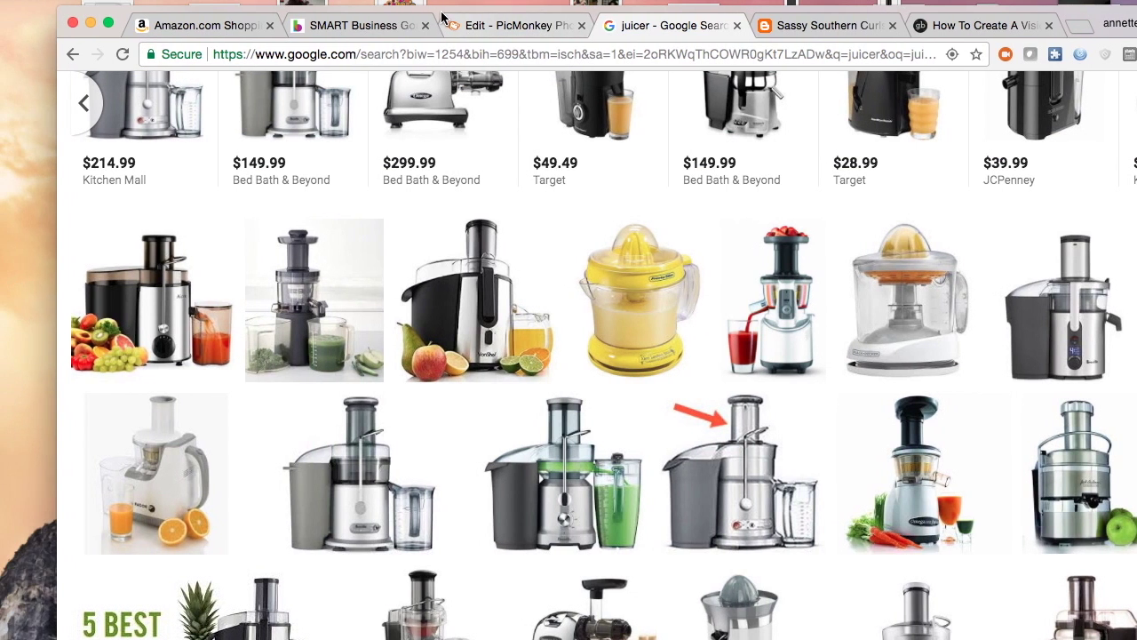
# Search Google Images for 'no sugar' and scroll through the results.
pyautogui.moveTo(329, 460); pyautogui.dragTo(54, 409)
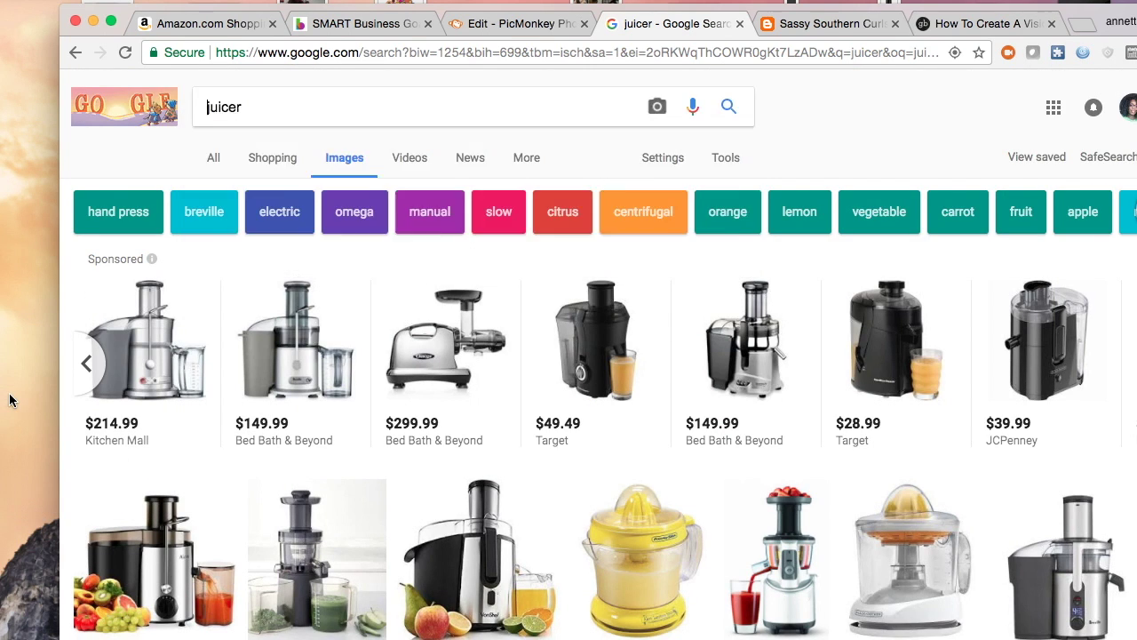
pyautogui.scroll(2, 346, 195)
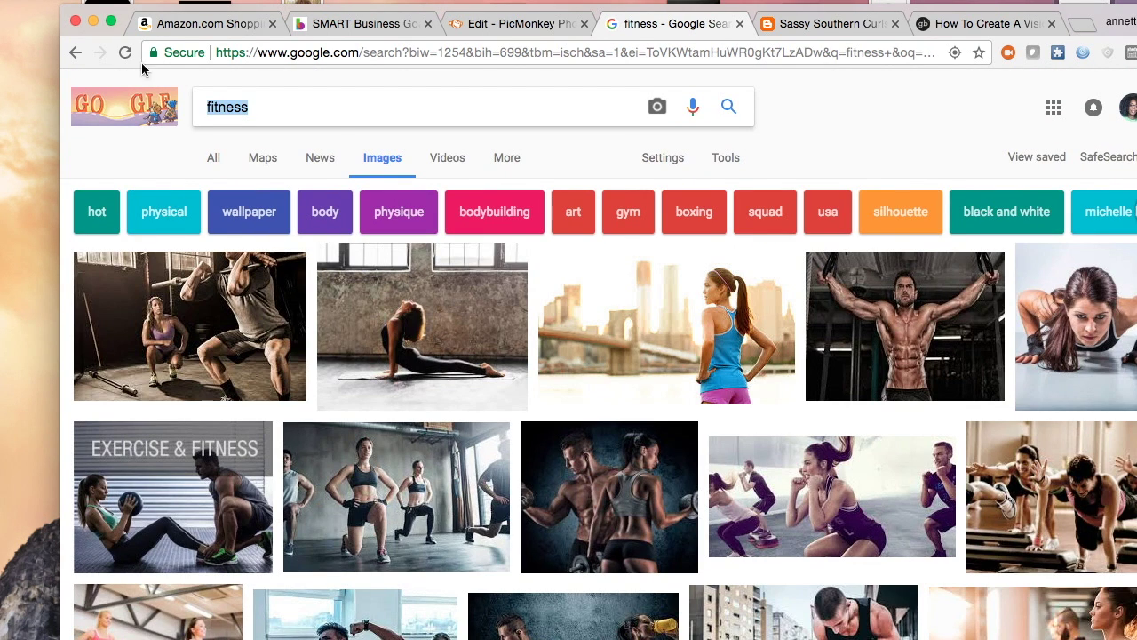
pyautogui.write('no sugar')
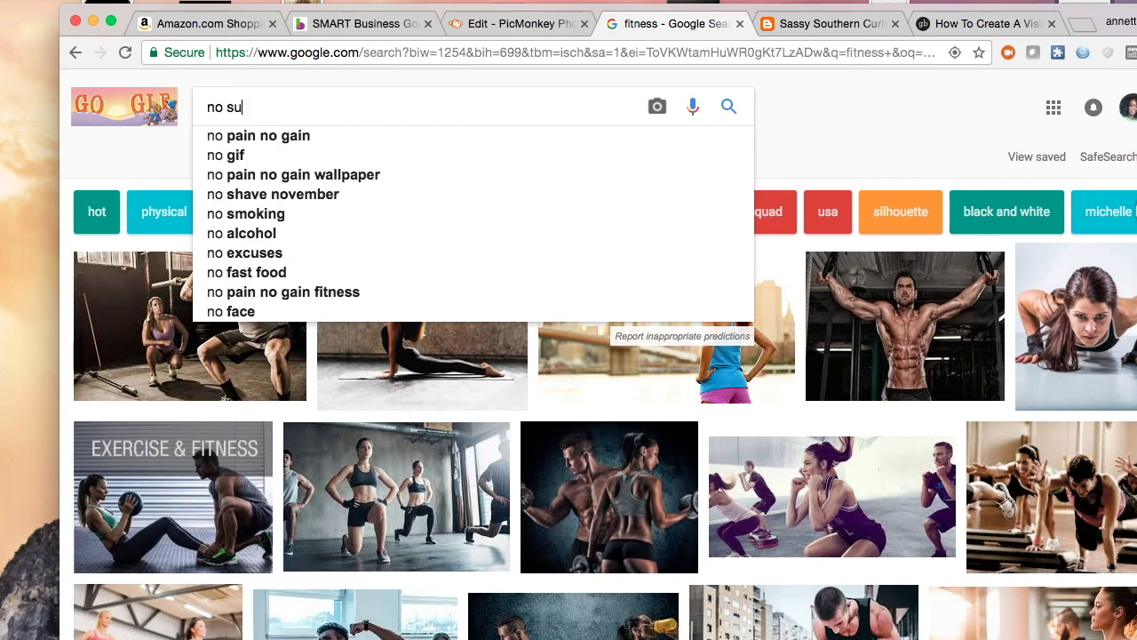
pyautogui.press('Return')
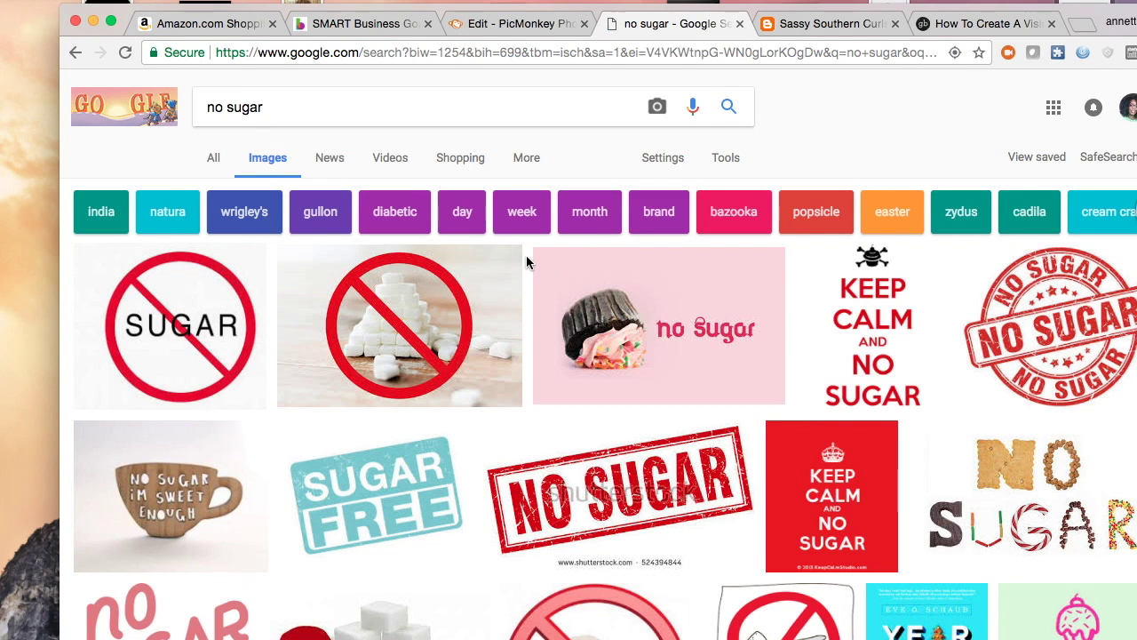
pyautogui.scroll(-2, 526, 255)
pyautogui.scroll(-1, 488, 240)
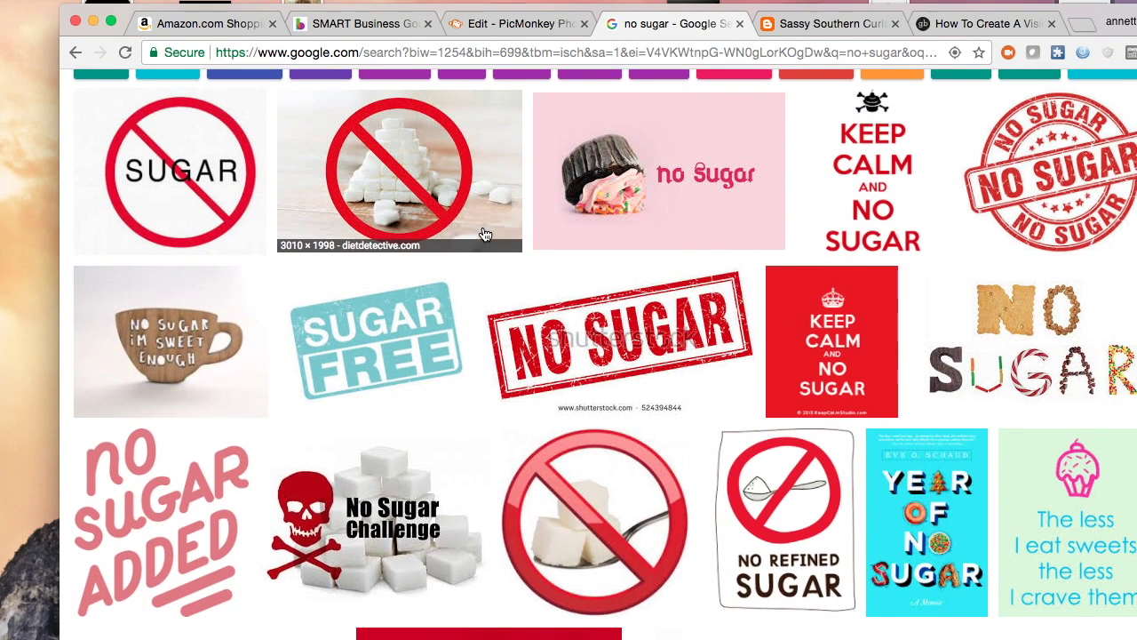
pyautogui.scroll(-10, 369, 317)
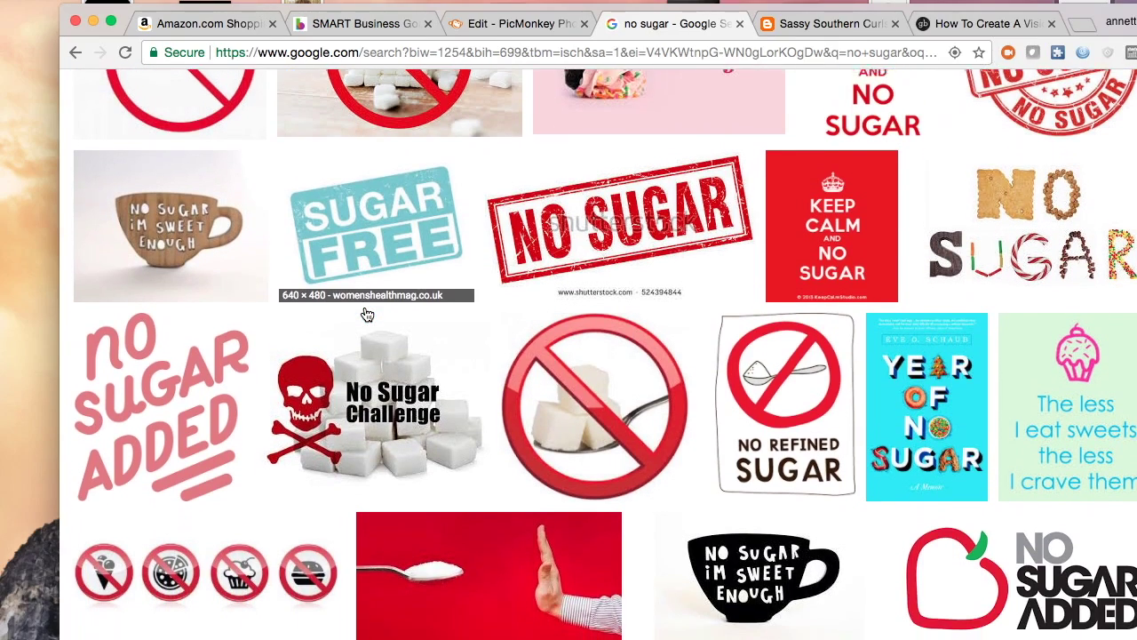
pyautogui.scroll(12, 904, 498)
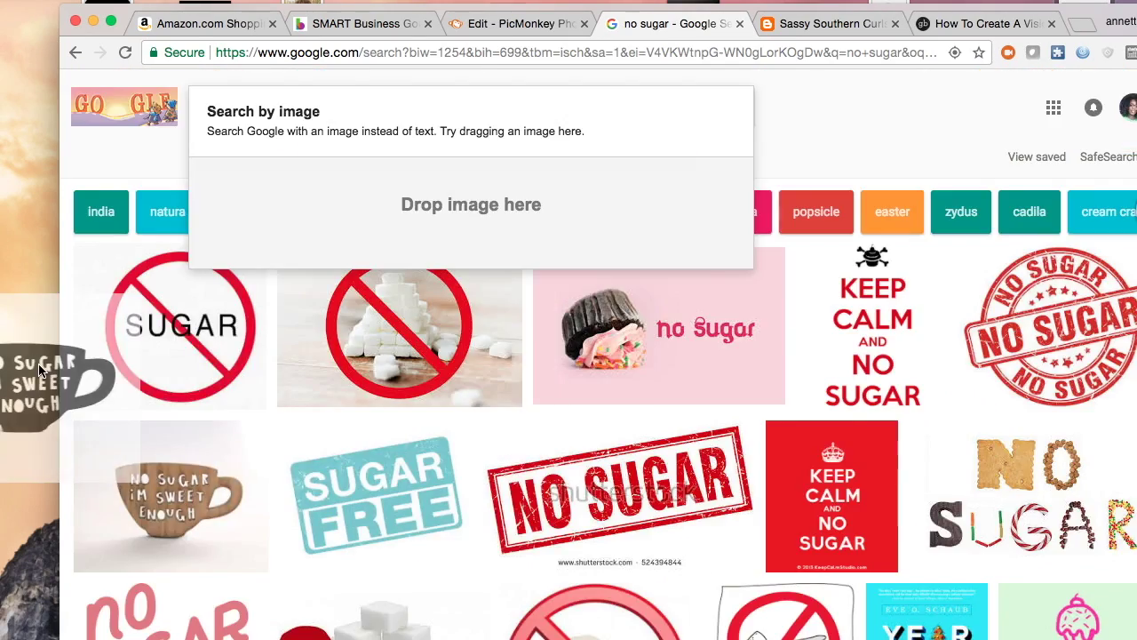
# Browse hugging-friends and Facebook photos, view the woman-in-hat photo, then return to PicMonkey.
pyautogui.moveTo(121, 440); pyautogui.dragTo(6, 376)
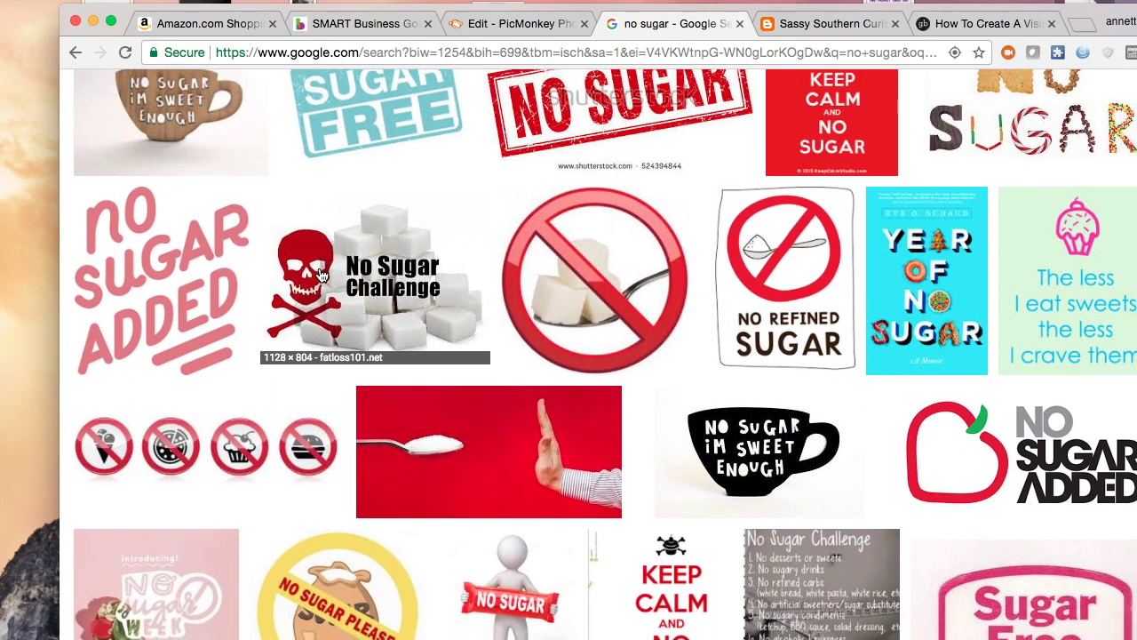
pyautogui.scroll(5, 321, 275)
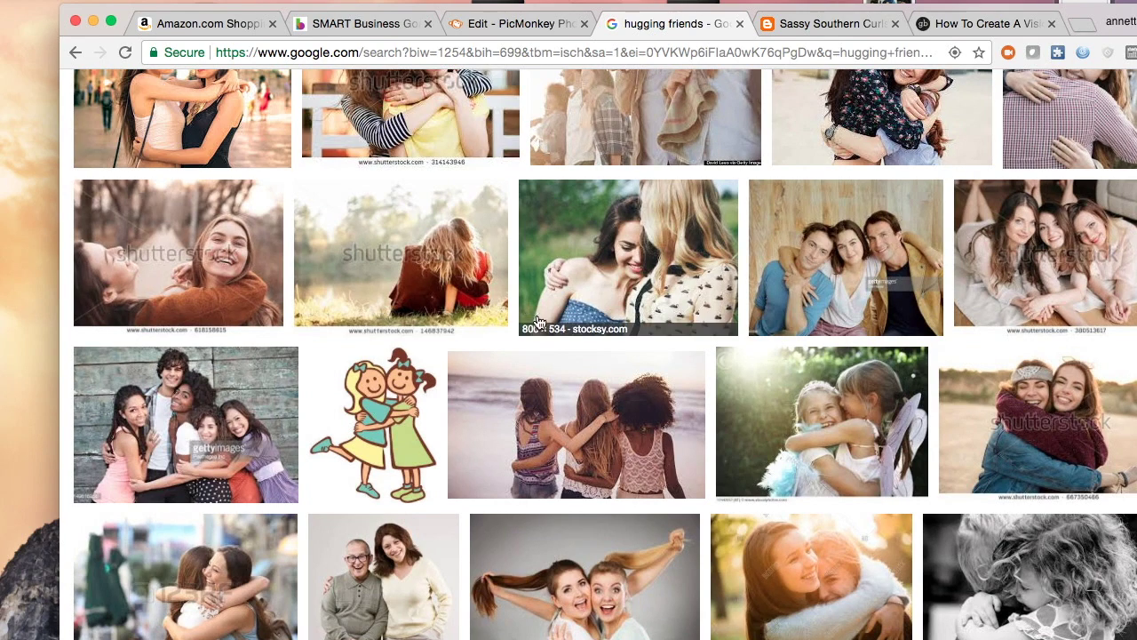
pyautogui.moveTo(553, 394); pyautogui.dragTo(45, 283)
pyautogui.scroll(-10, 406, 317)
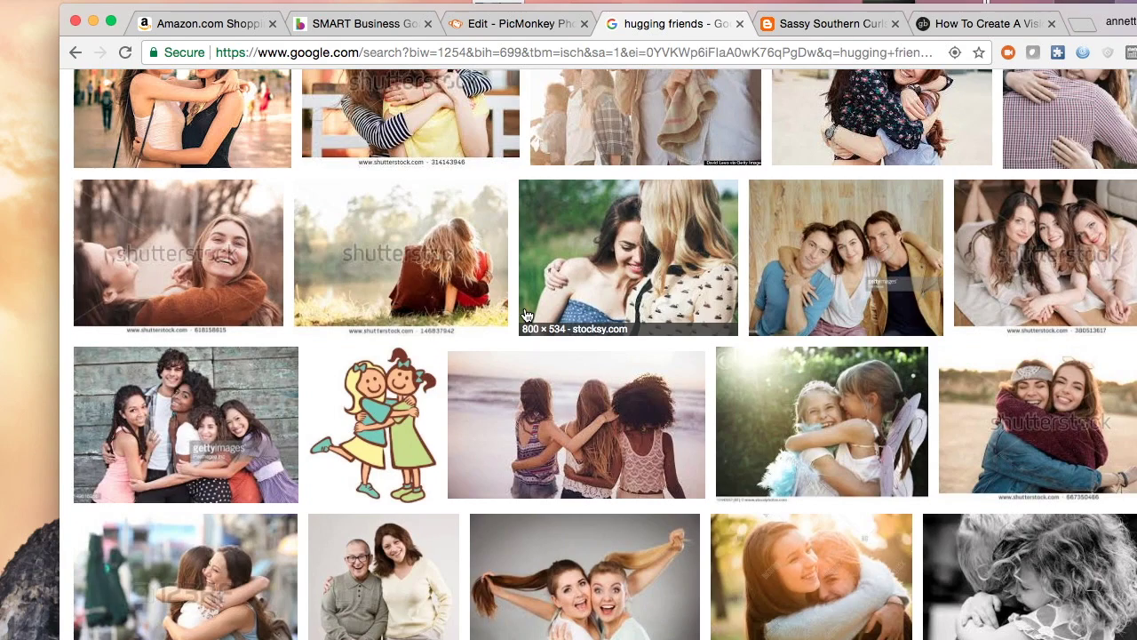
pyautogui.scroll(10, 406, 317)
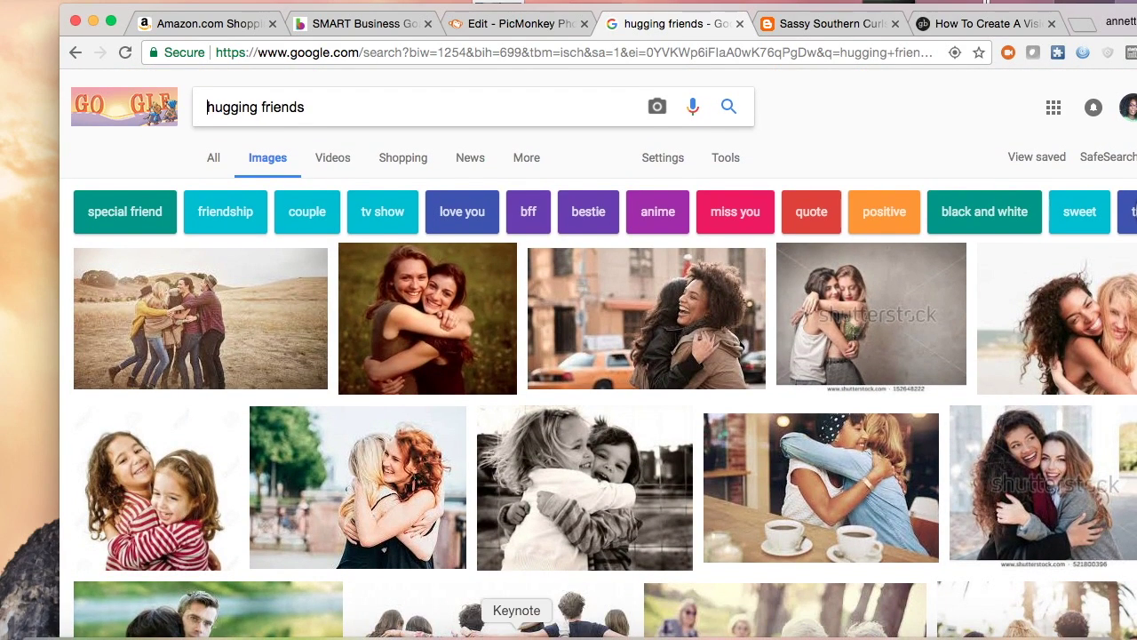
pyautogui.click(367, 632)
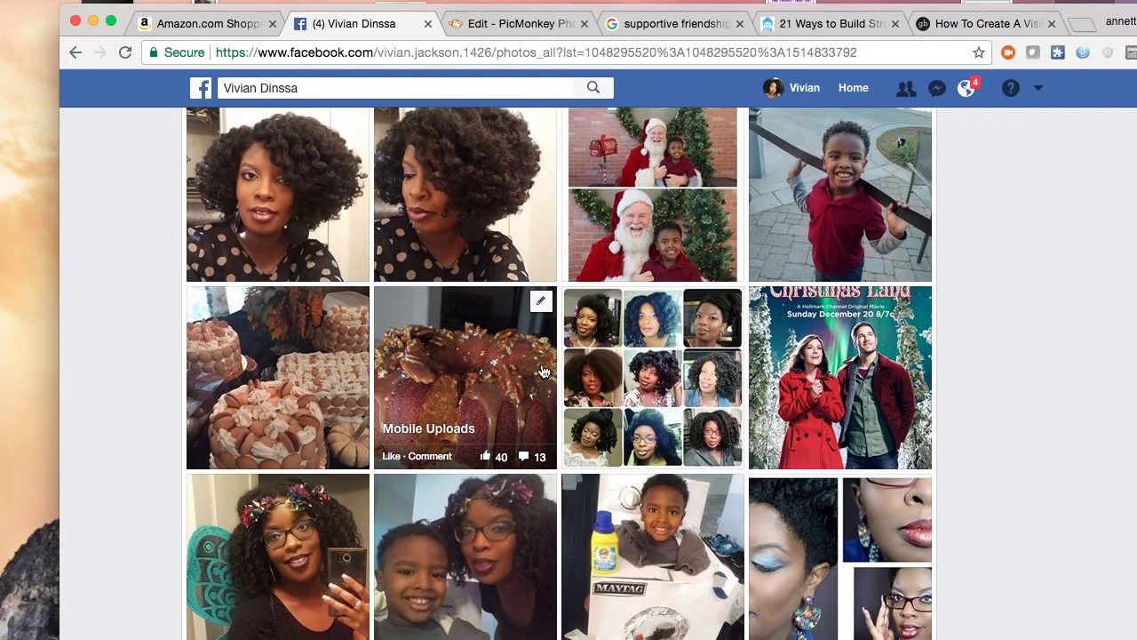
pyautogui.scroll(-10, 544, 371)
pyautogui.scroll(-2, 545, 372)
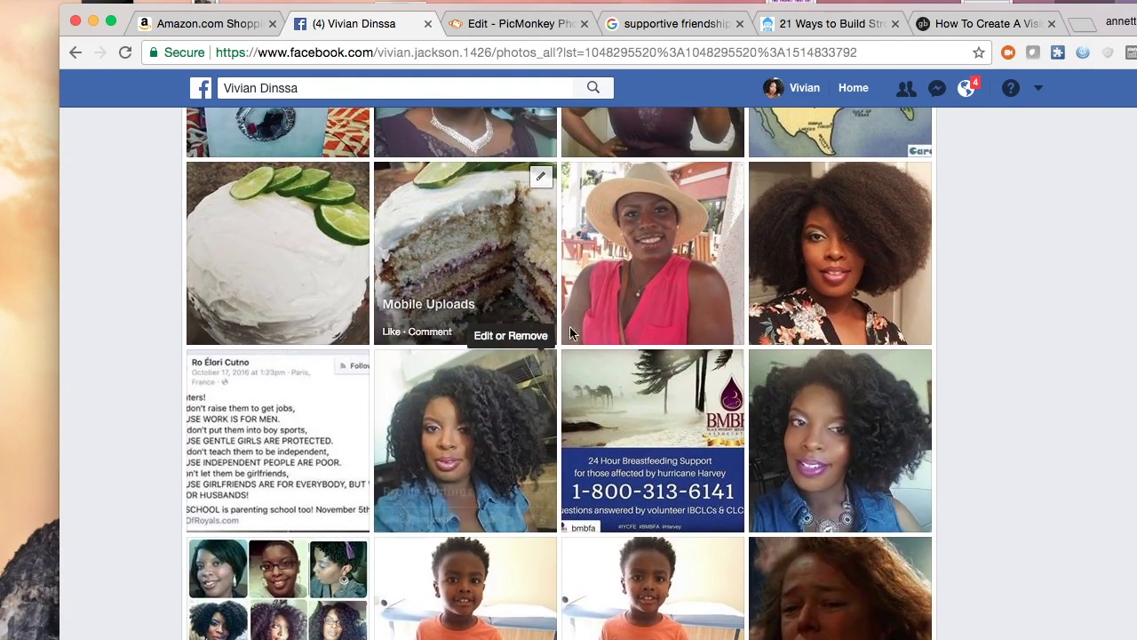
pyautogui.click(667, 287)
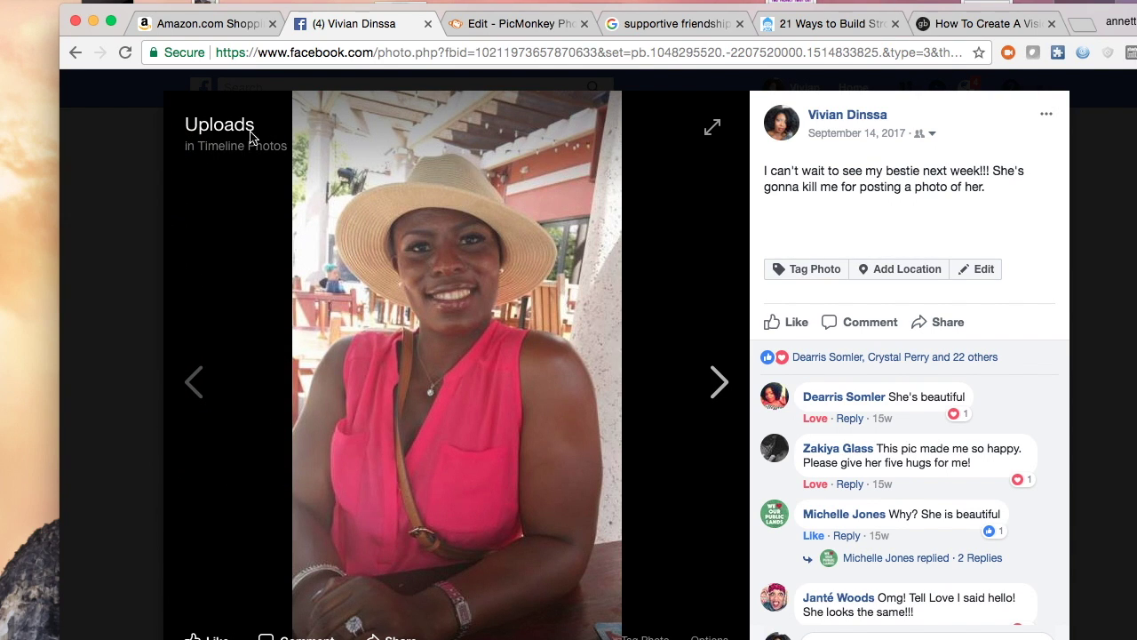
pyautogui.click(75, 53)
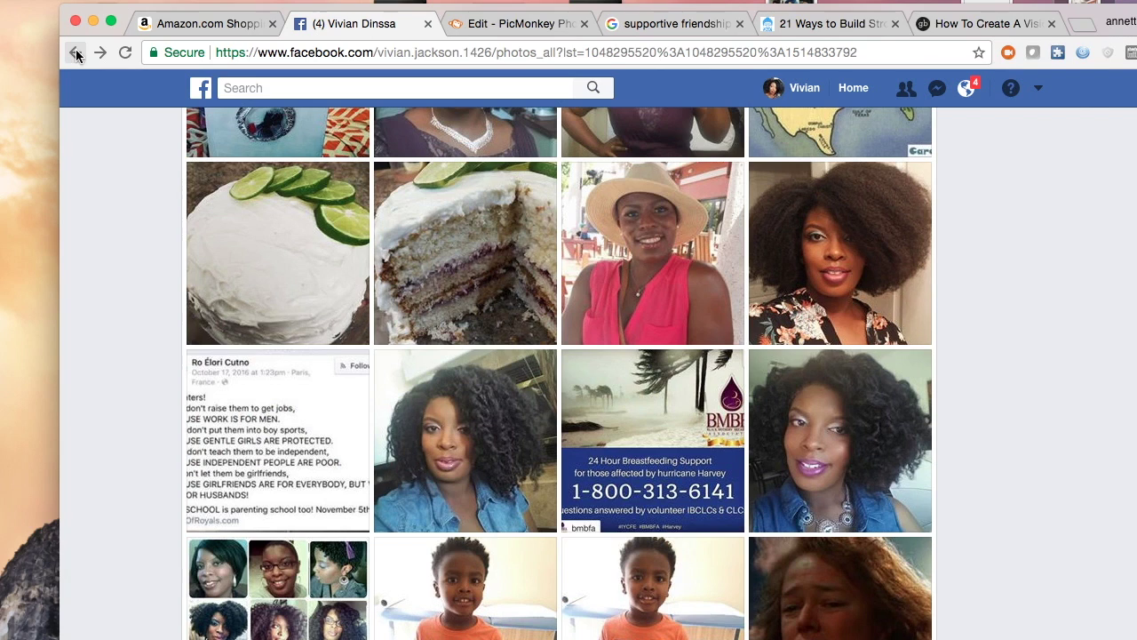
pyautogui.hotkey('ctrl', 'Tab')
# Add TRUST in the BADABOOM font, colour it magenta, and move it near the top.
pyautogui.click(259, 463)
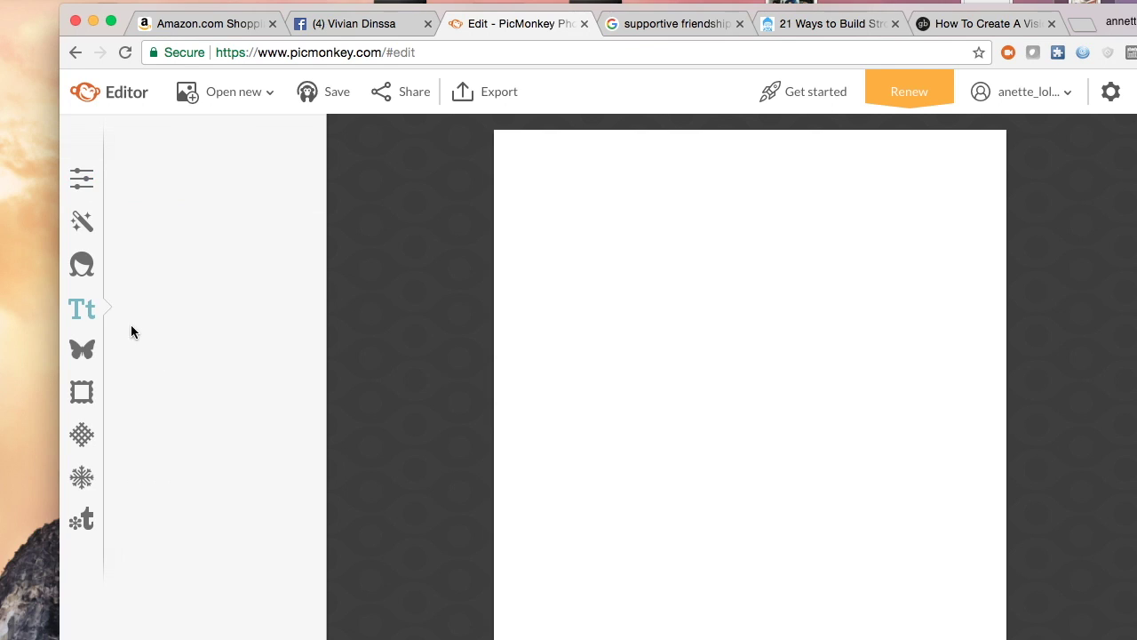
pyautogui.click(82, 309)
pyautogui.click(195, 432)
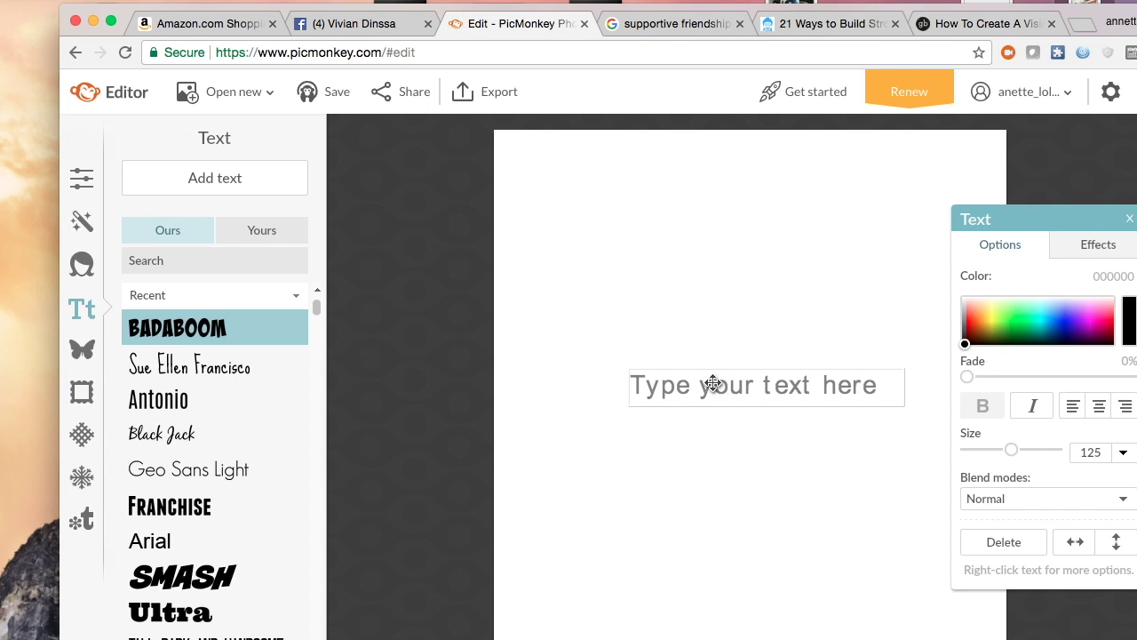
pyautogui.write('TRUST')
pyautogui.moveTo(713, 383); pyautogui.dragTo(621, 376)
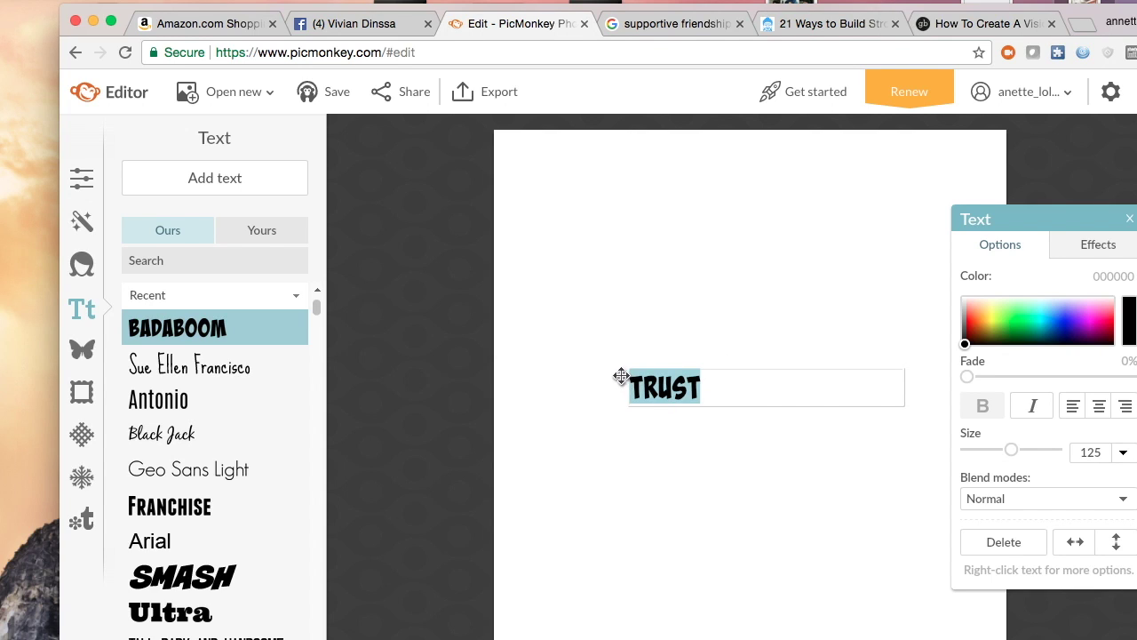
pyautogui.click(1085, 321)
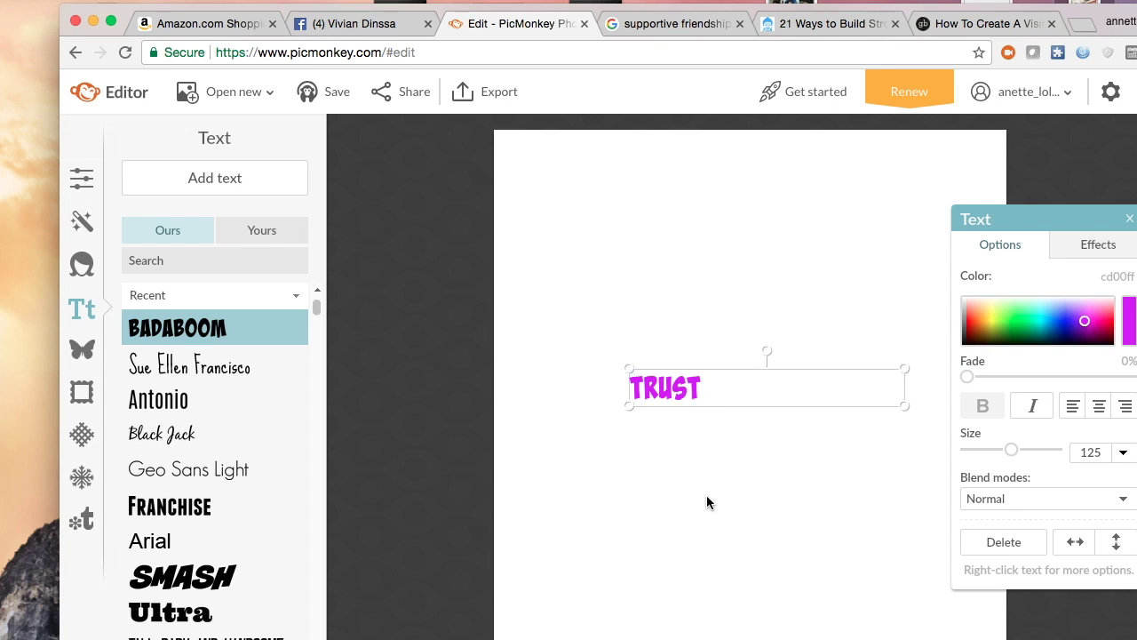
pyautogui.moveTo(678, 380); pyautogui.dragTo(690, 243)
pyautogui.click(363, 350)
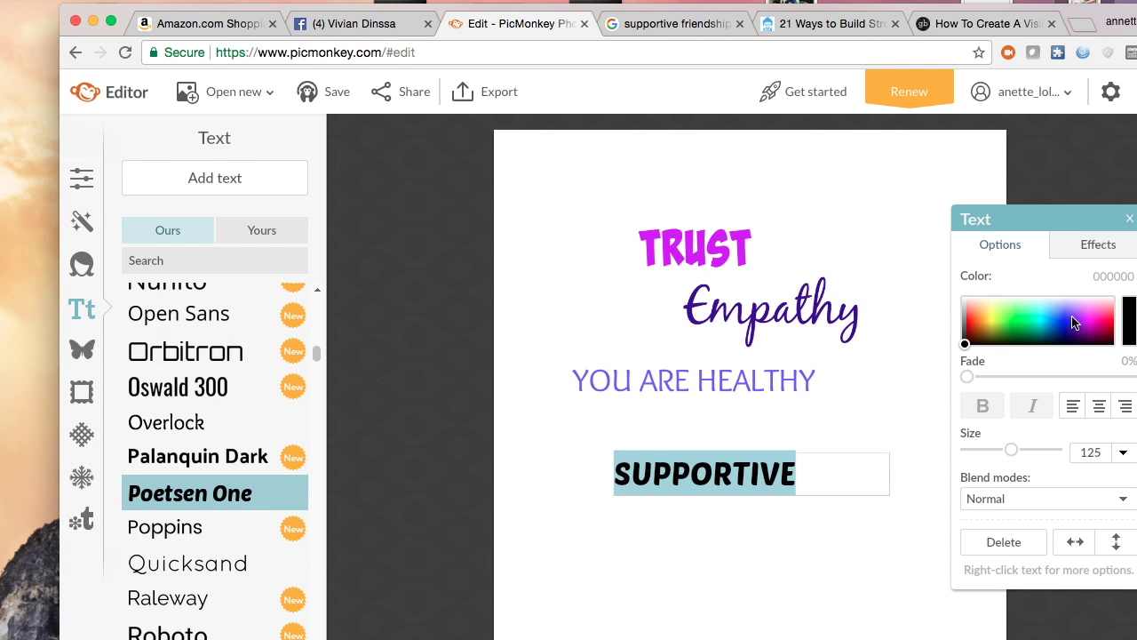
# Recolour the word SUPPORTIVE magenta (ff12df).
pyautogui.click(1069, 322)
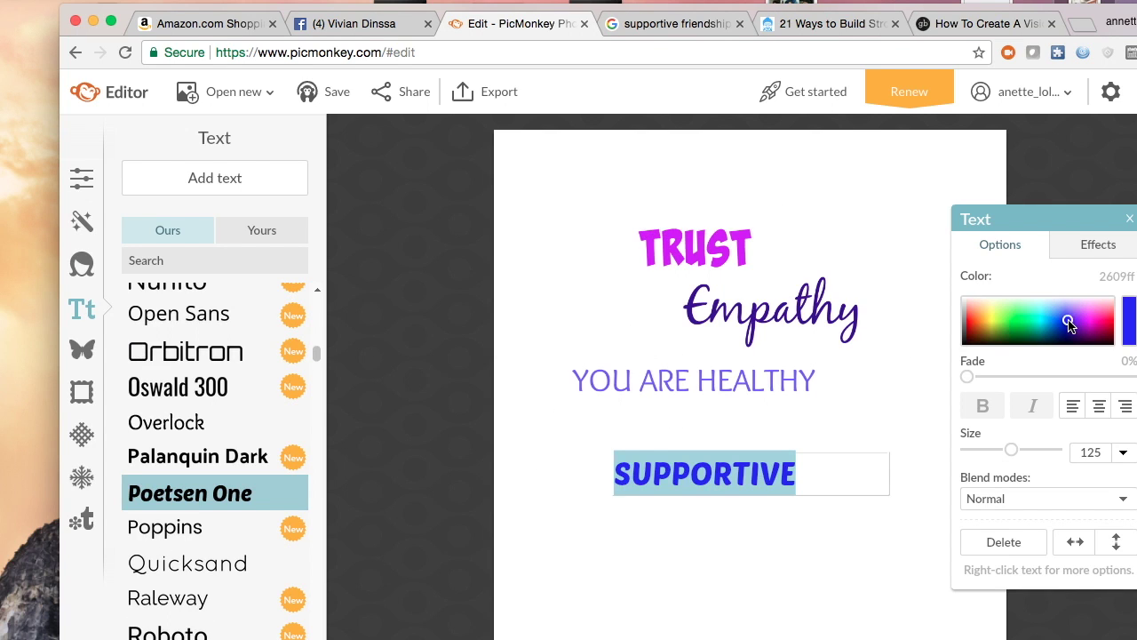
pyautogui.click(1093, 322)
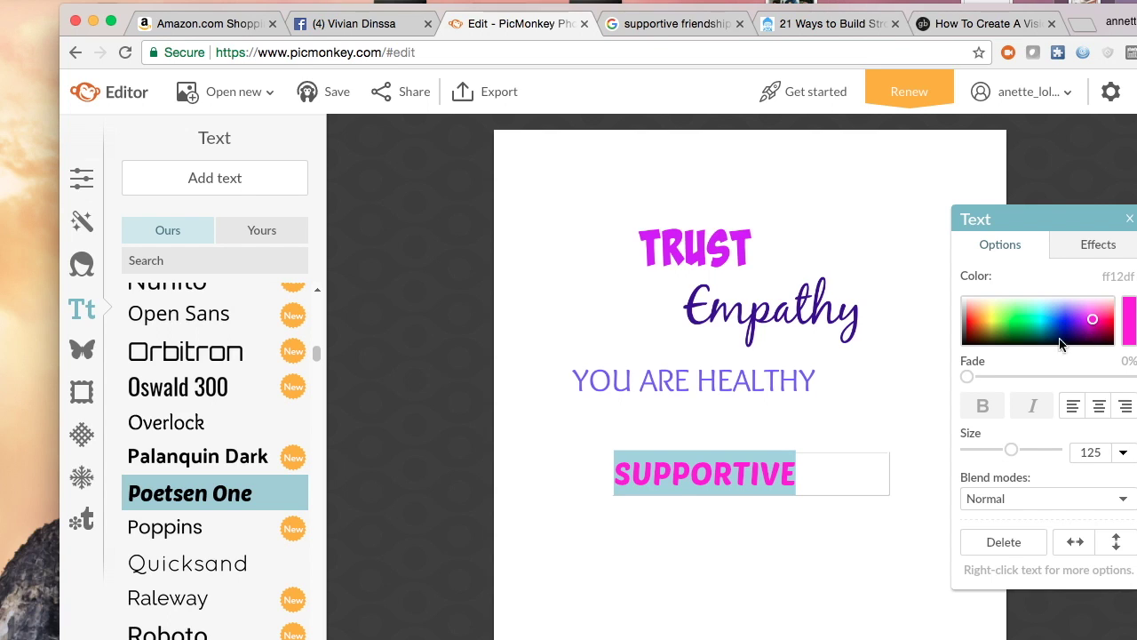
pyautogui.click(524, 444)
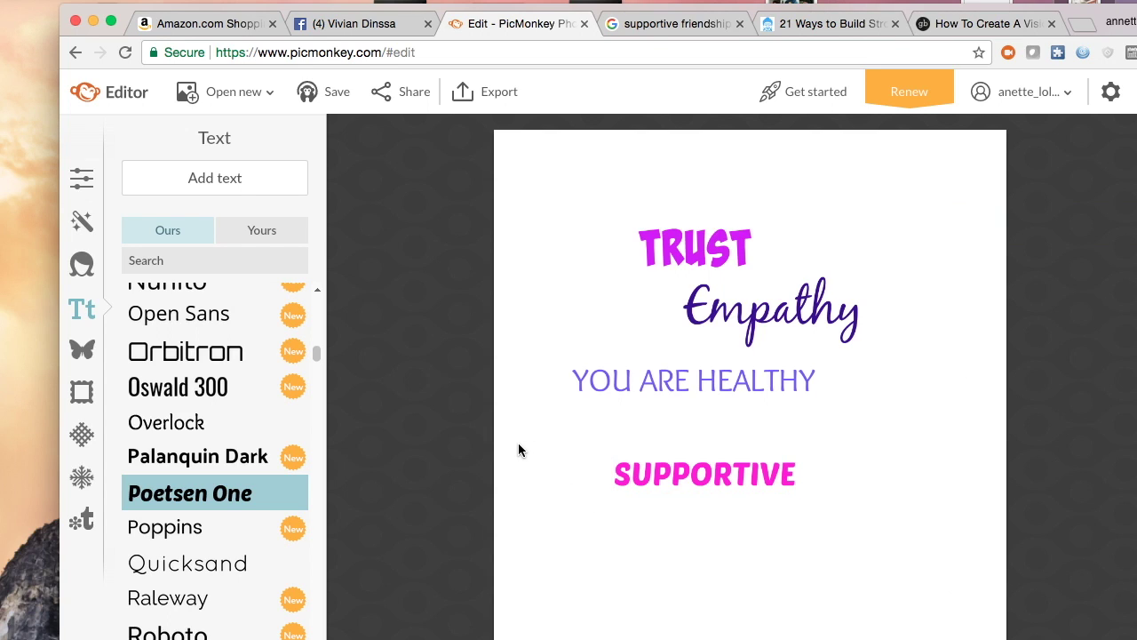
# Add a GREATNESS IS COMING text box and move it toward the bottom of the canvas.
pyautogui.click(246, 177)
pyautogui.click(746, 367)
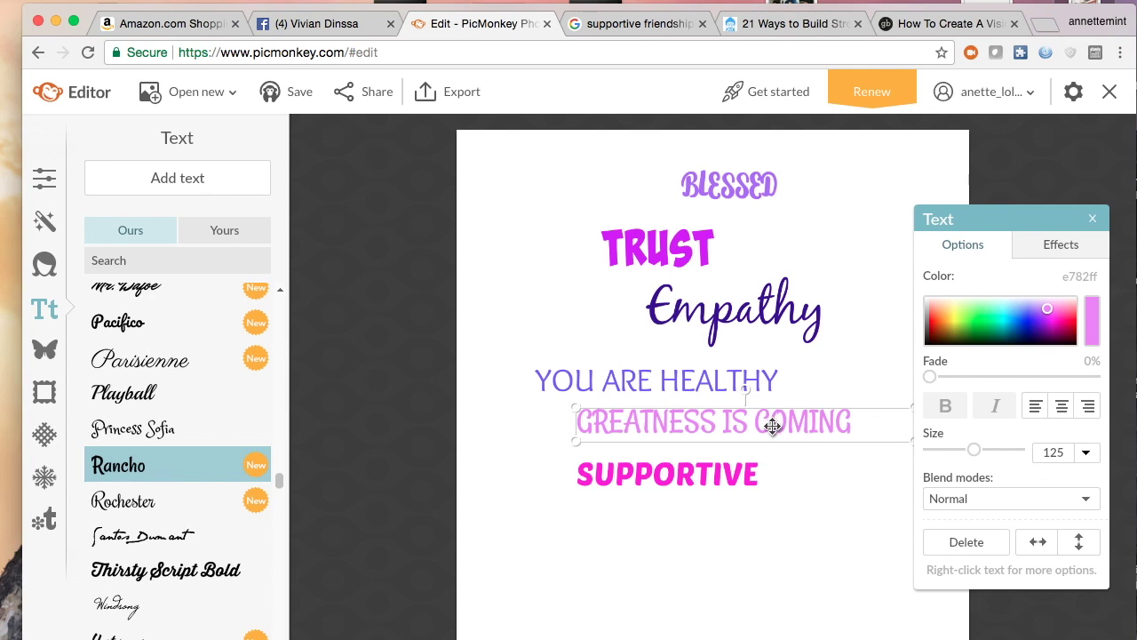
pyautogui.moveTo(771, 424); pyautogui.dragTo(791, 577)
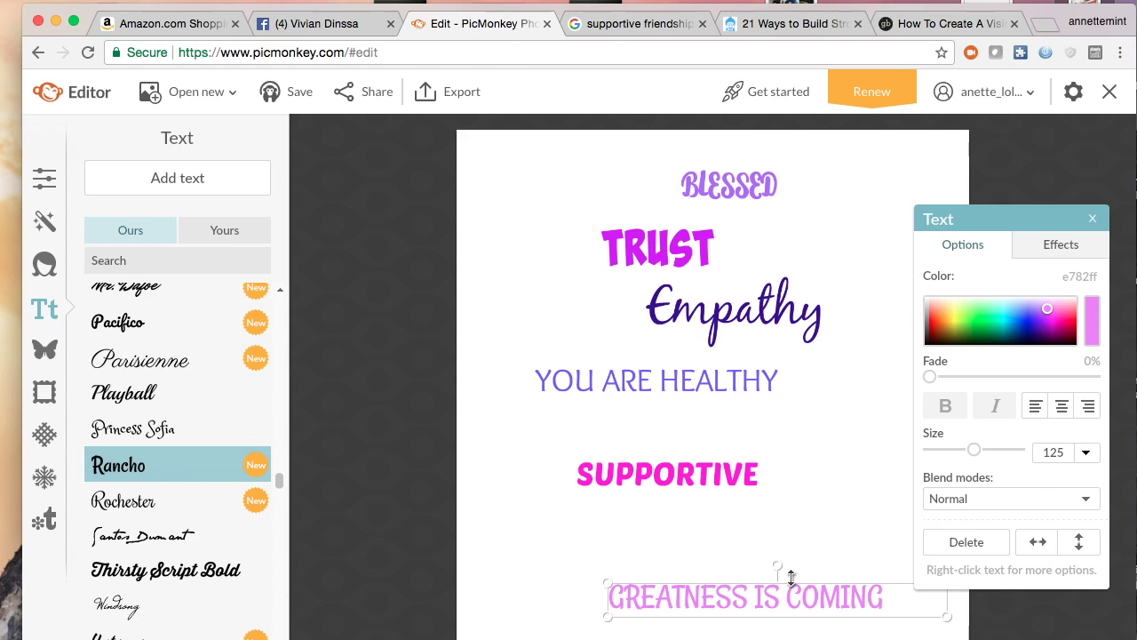
pyautogui.click(579, 603)
# Add the sun-hat portrait and 'Put yourself in THEIR shoes' graphic from the Desktop as overlays.
pyautogui.click(46, 351)
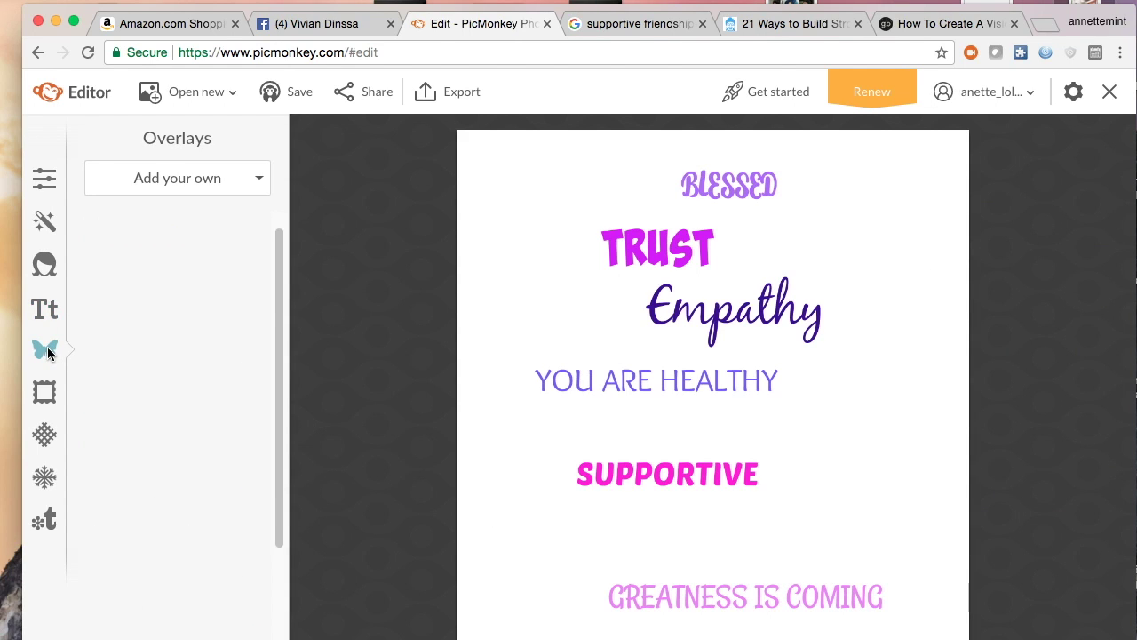
pyautogui.click(177, 181)
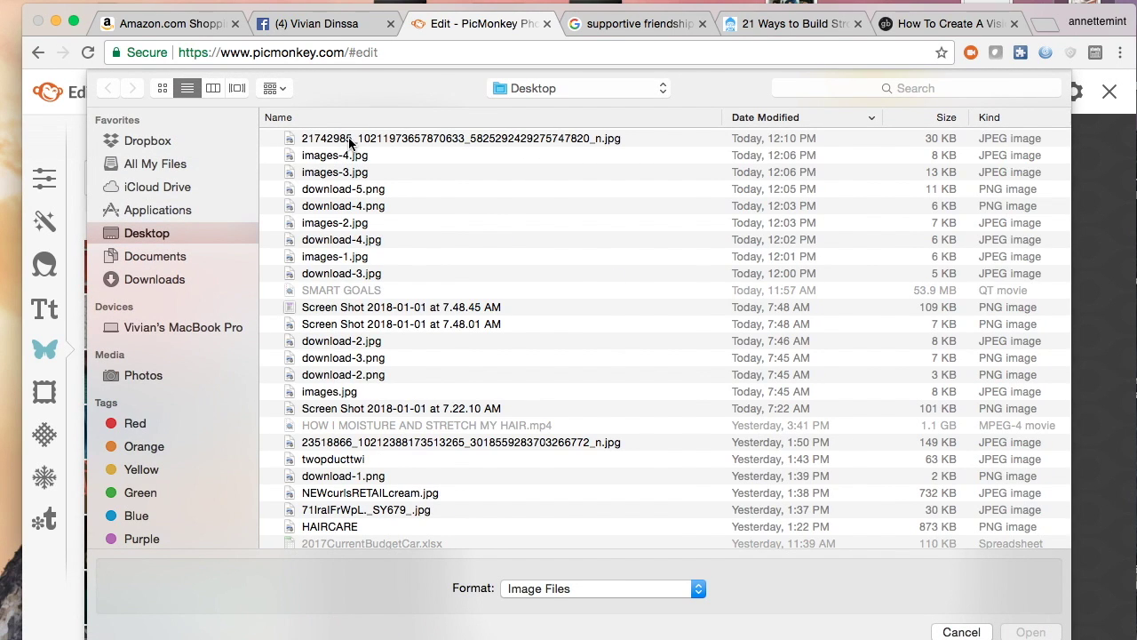
pyautogui.doubleClick(349, 138)
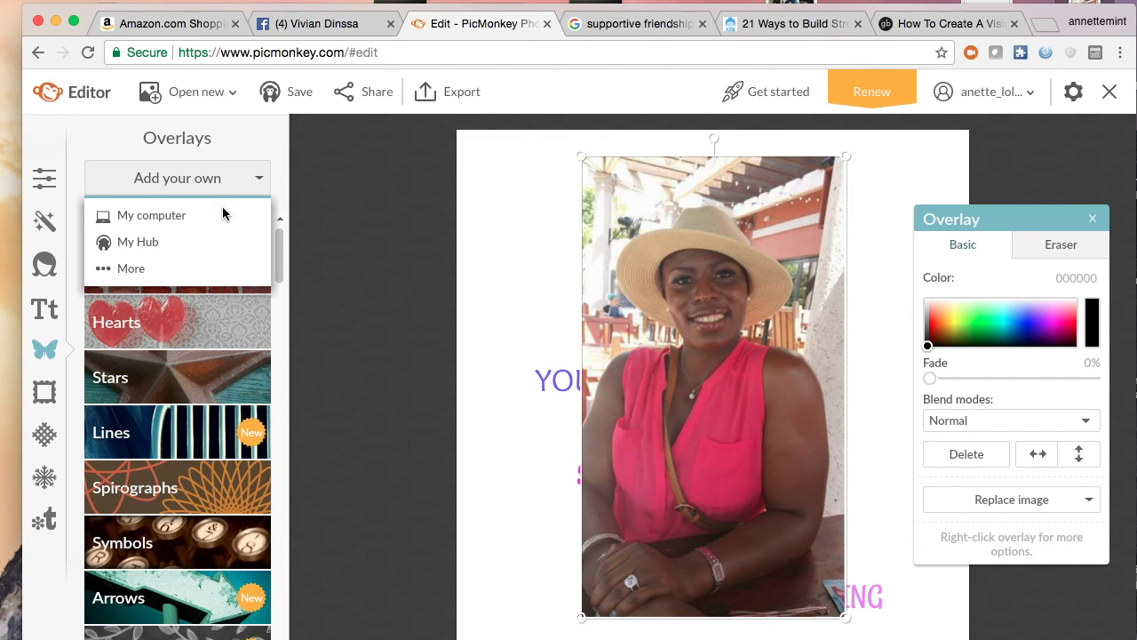
pyautogui.click(220, 212)
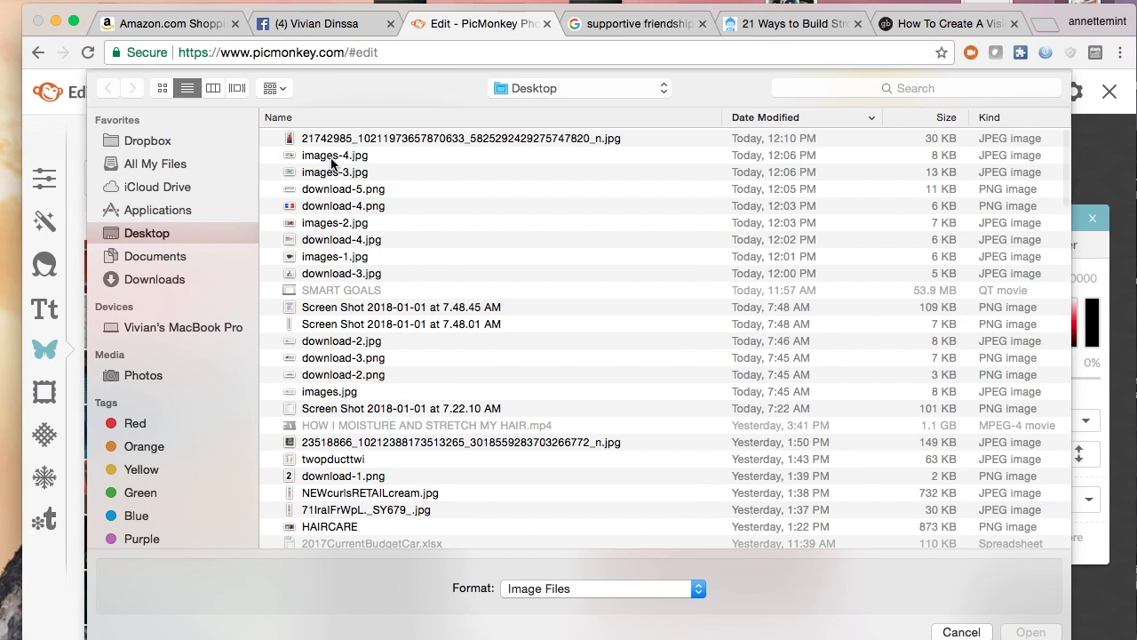
pyautogui.doubleClick(332, 157)
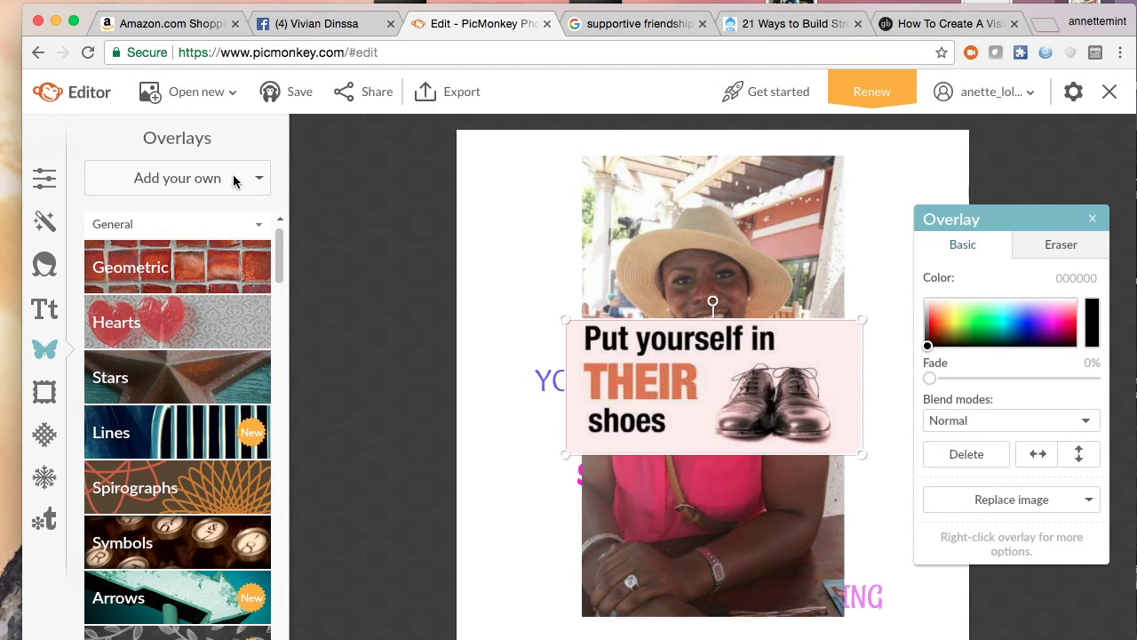
pyautogui.click(224, 177)
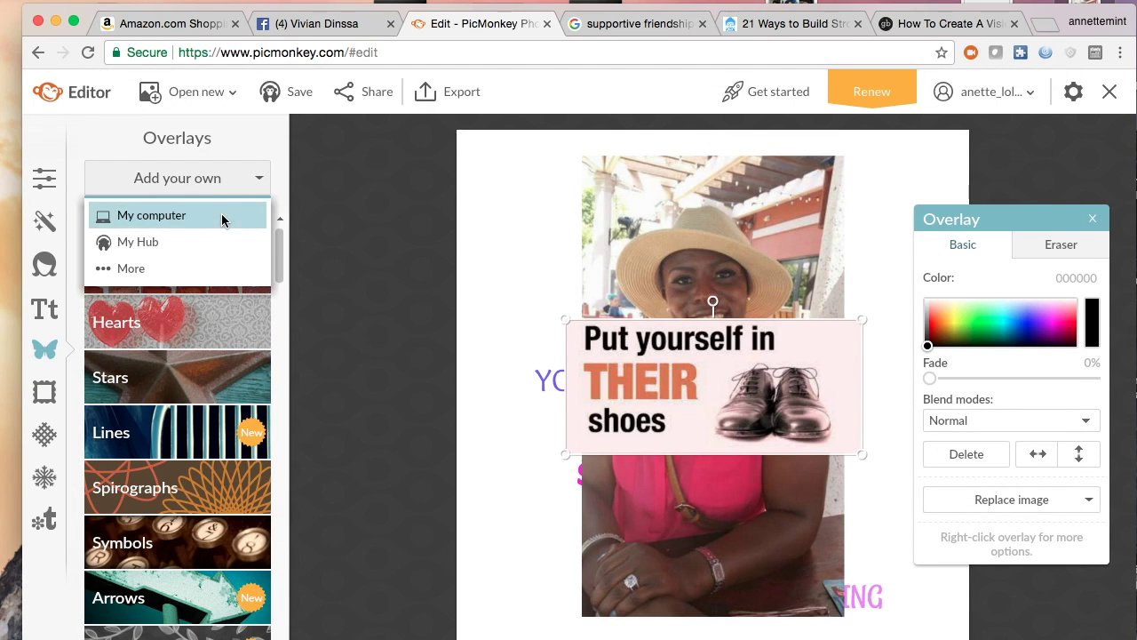
pyautogui.click(221, 214)
# Add the juicer overlay, then shrink the juicer and NO SUGAR cup and move both toward the top.
pyautogui.doubleClick(337, 177)
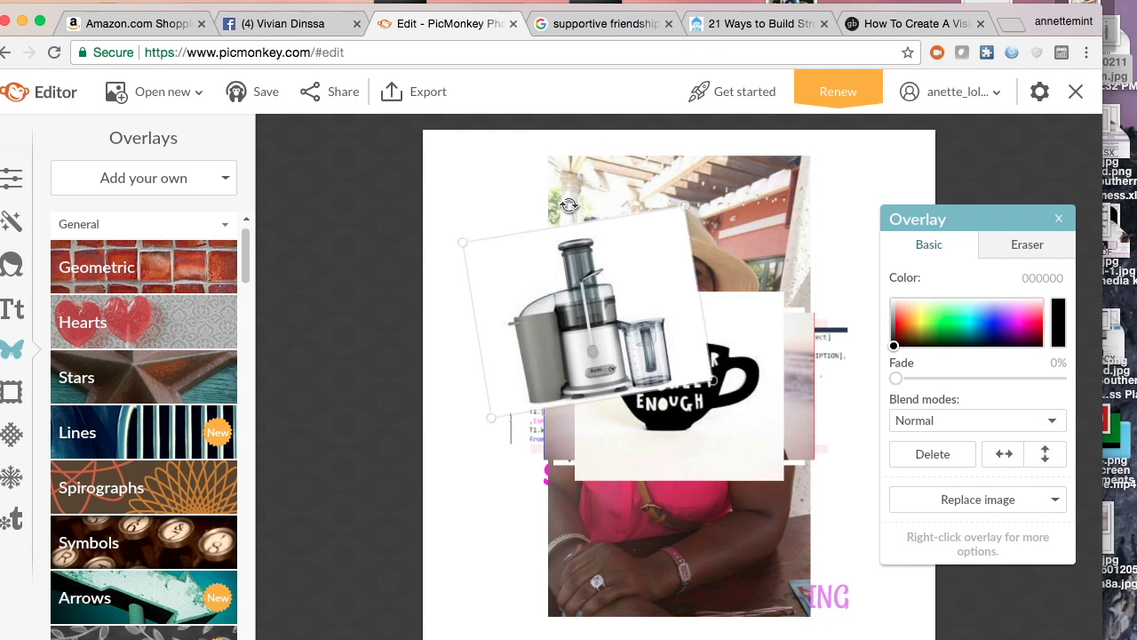
pyautogui.moveTo(568, 277); pyautogui.dragTo(571, 246)
pyautogui.moveTo(638, 280); pyautogui.dragTo(612, 263)
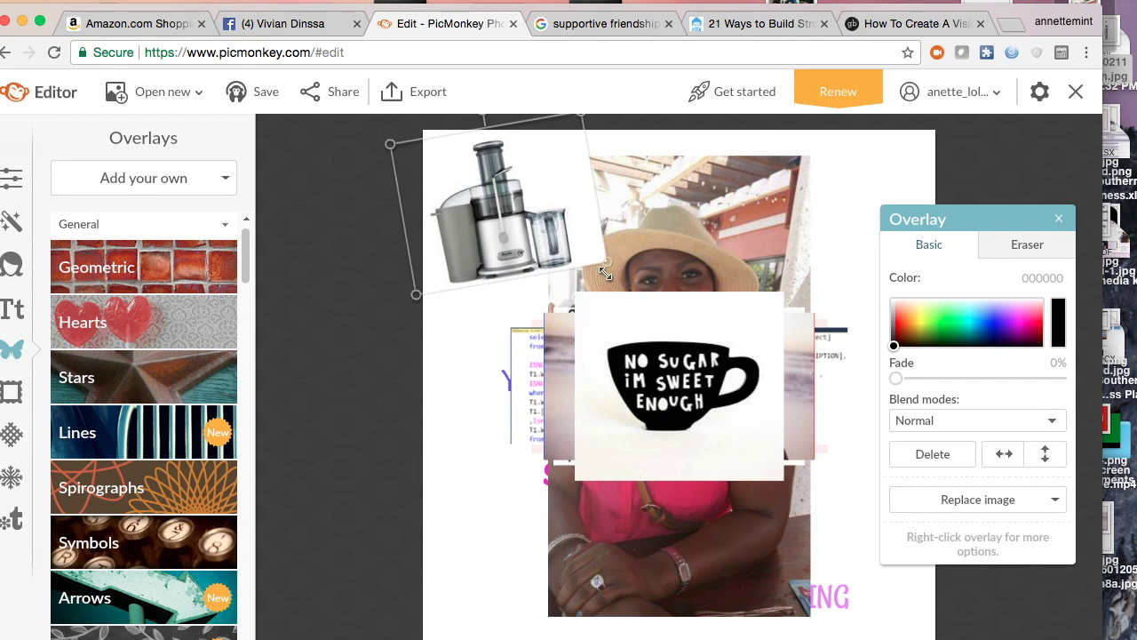
pyautogui.moveTo(648, 371); pyautogui.dragTo(681, 197)
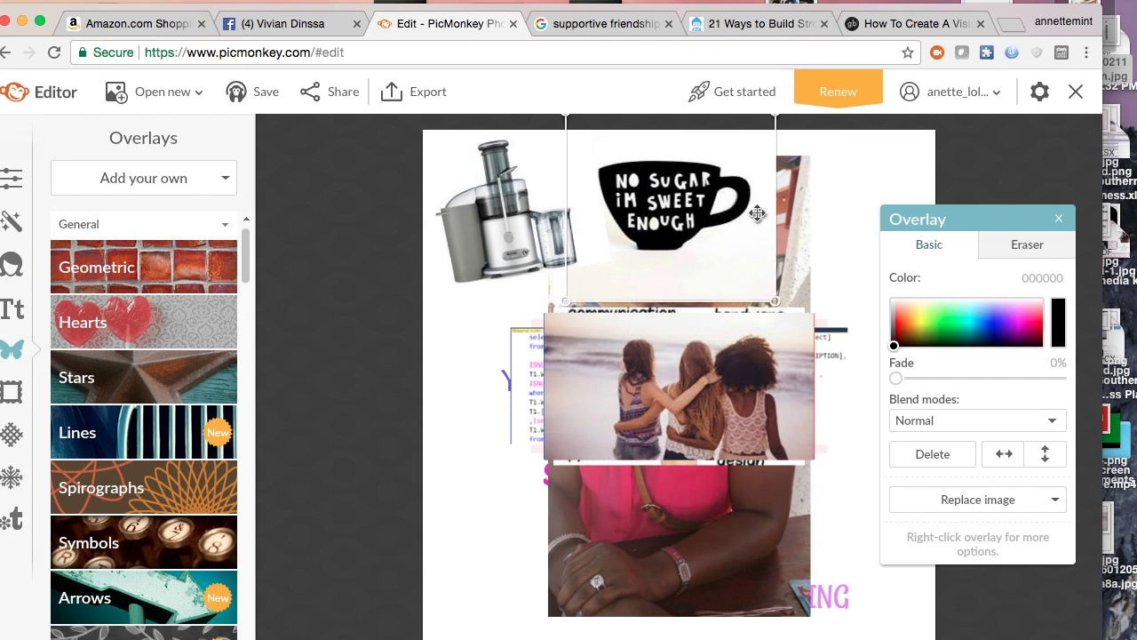
pyautogui.moveTo(773, 291); pyautogui.dragTo(755, 278)
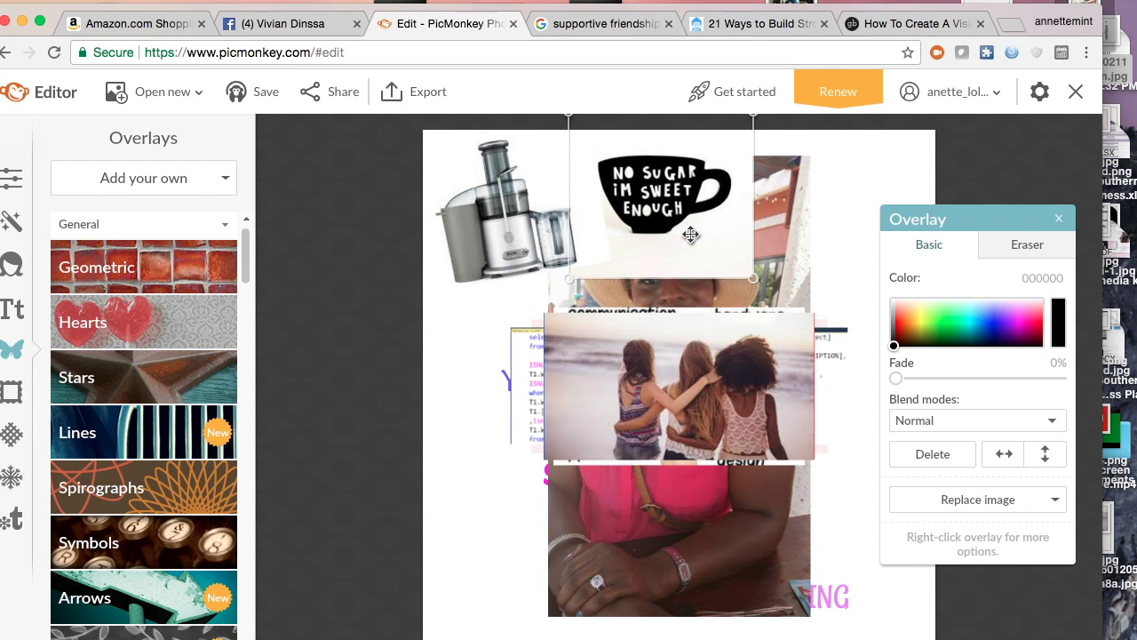
# Shift the friends and sun-hat photos to the right and enlarge the juicer picture.
pyautogui.moveTo(685, 415); pyautogui.dragTo(801, 478)
pyautogui.moveTo(677, 533); pyautogui.dragTo(843, 485)
pyautogui.moveTo(664, 418); pyautogui.dragTo(754, 397)
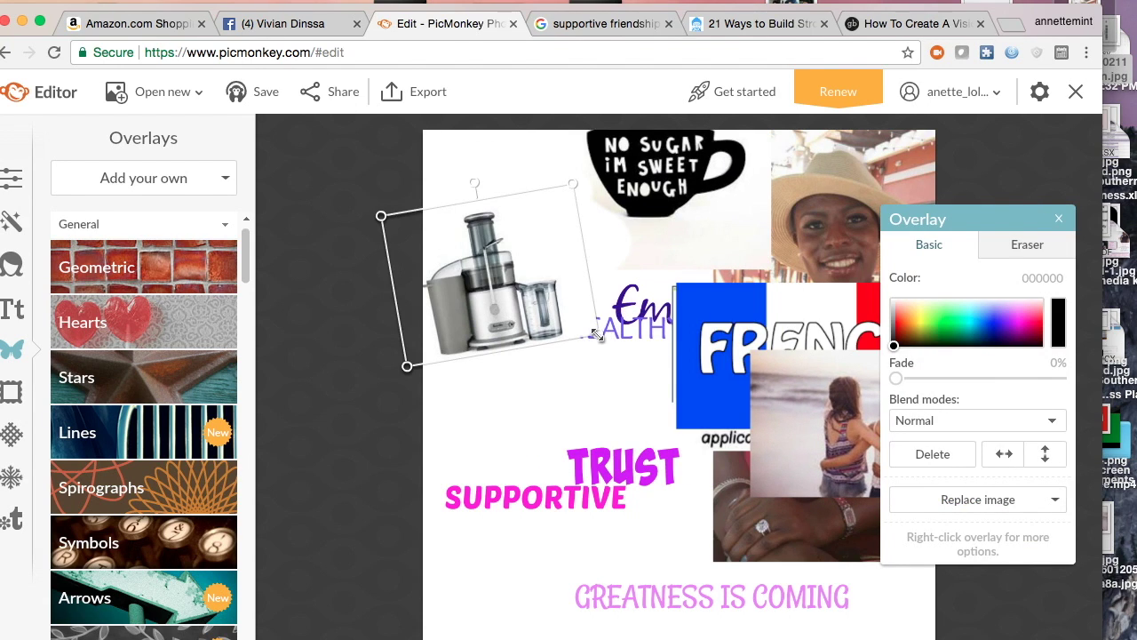
pyautogui.moveTo(597, 334); pyautogui.dragTo(710, 398)
# Erase the juicer's white background with eraser size 100 to reveal the whole NO SUGAR cup.
pyautogui.click(1044, 244)
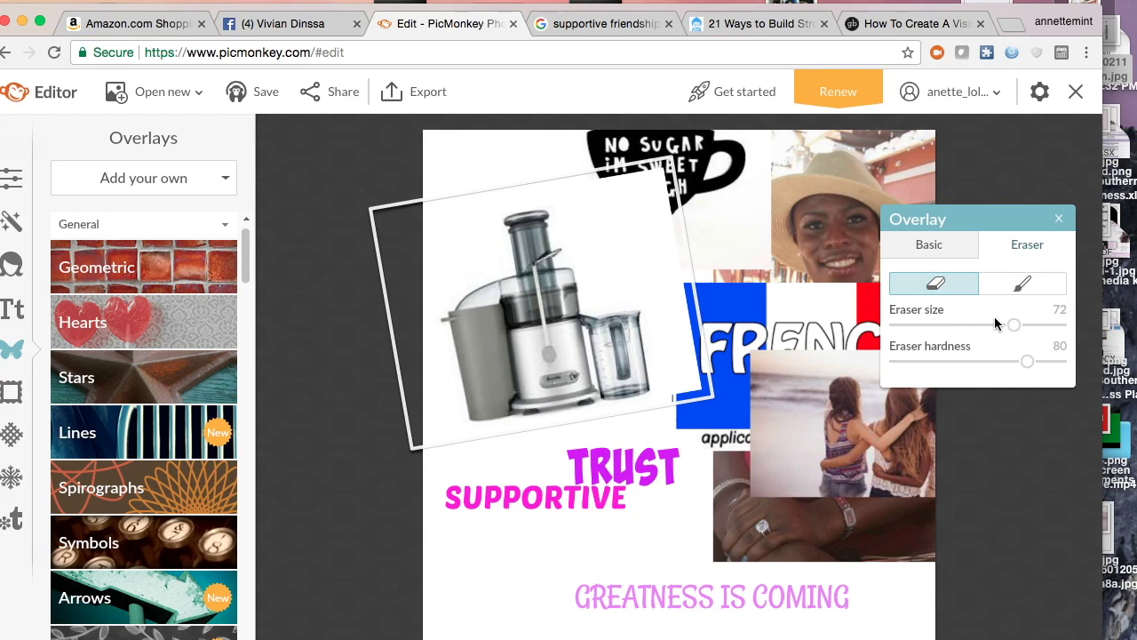
pyautogui.moveTo(1013, 326); pyautogui.dragTo(1034, 338)
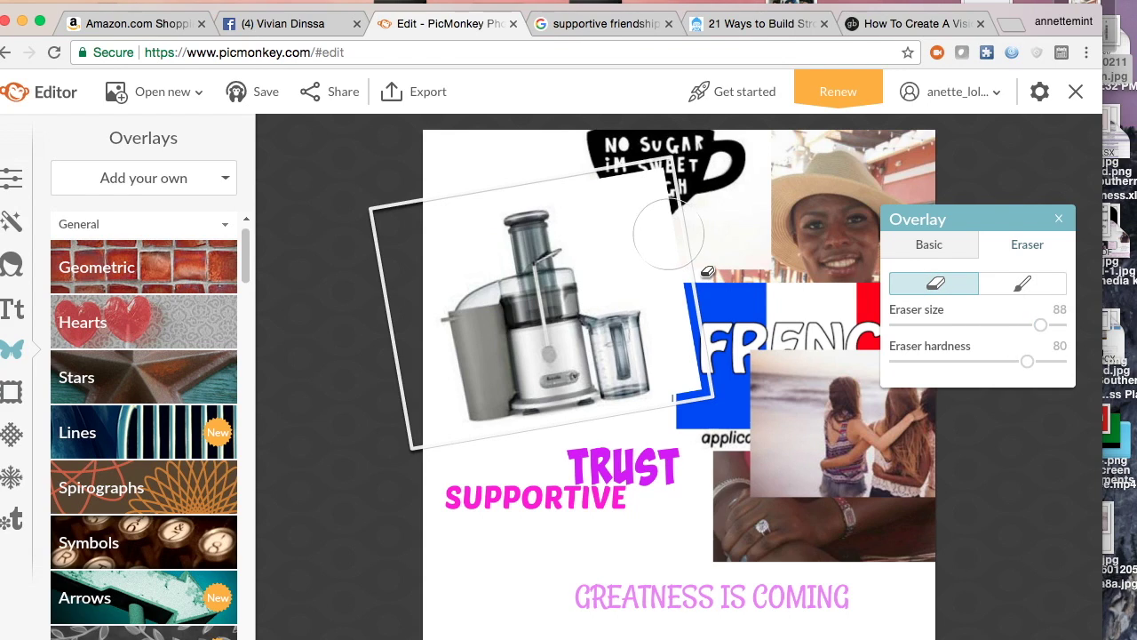
pyautogui.moveTo(1041, 326); pyautogui.dragTo(1066, 326)
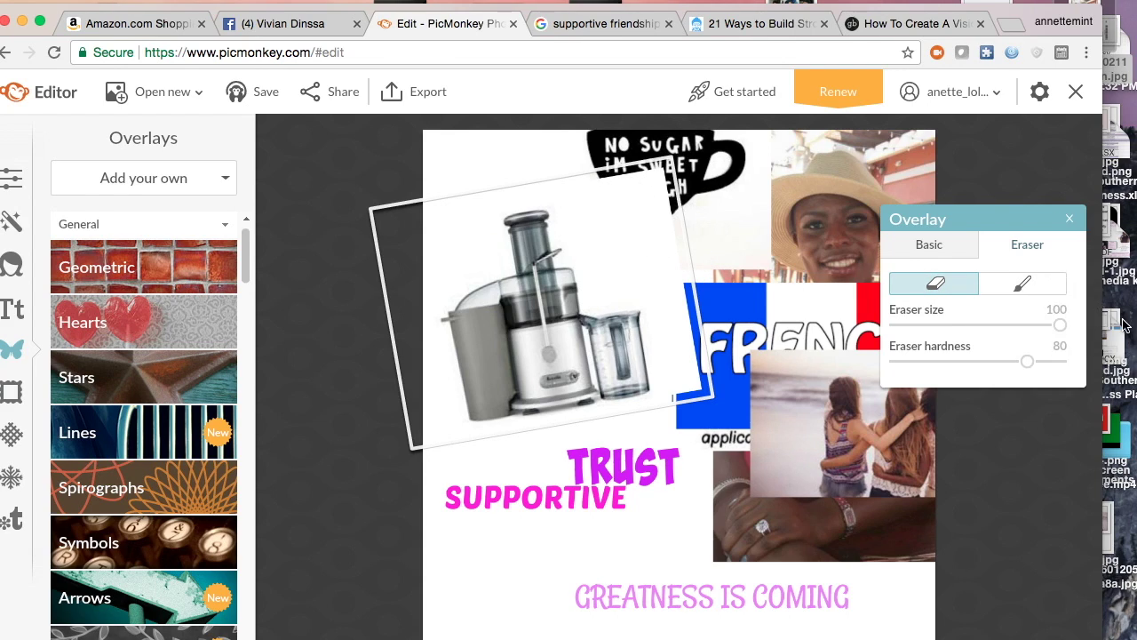
pyautogui.click(649, 222)
pyautogui.moveTo(699, 282)
pyautogui.mouseDown()
pyautogui.moveTo(672, 290)
pyautogui.moveTo(710, 293)
pyautogui.moveTo(728, 311)
pyautogui.moveTo(755, 391)
pyautogui.moveTo(768, 354)
pyautogui.mouseUp()
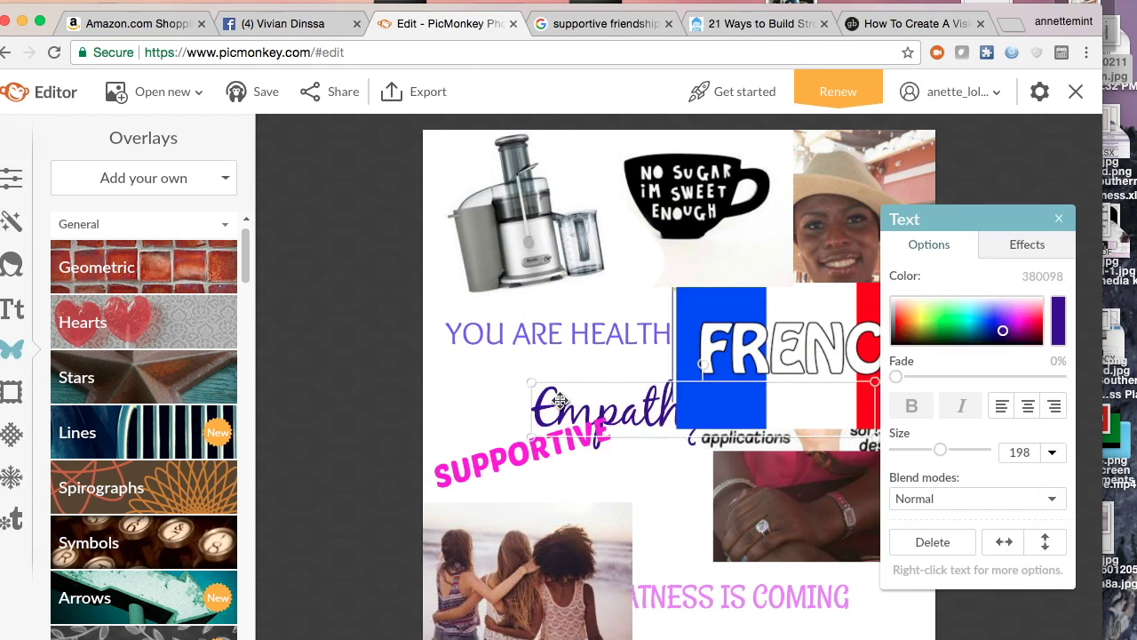
# Shrink the FRENCH flag picture and reposition it behind the top photos.
pyautogui.click(823, 430)
pyautogui.click(720, 371)
pyautogui.moveTo(720, 370); pyautogui.dragTo(602, 399)
pyautogui.moveTo(818, 320); pyautogui.dragTo(728, 364)
pyautogui.moveTo(669, 391); pyautogui.dragTo(765, 220)
# Move the woman photo, bring the juicer forward, and shrink the woman photo.
pyautogui.click(785, 478)
pyautogui.moveTo(785, 478); pyautogui.dragTo(613, 563)
pyautogui.moveTo(533, 181); pyautogui.dragTo(533, 185)
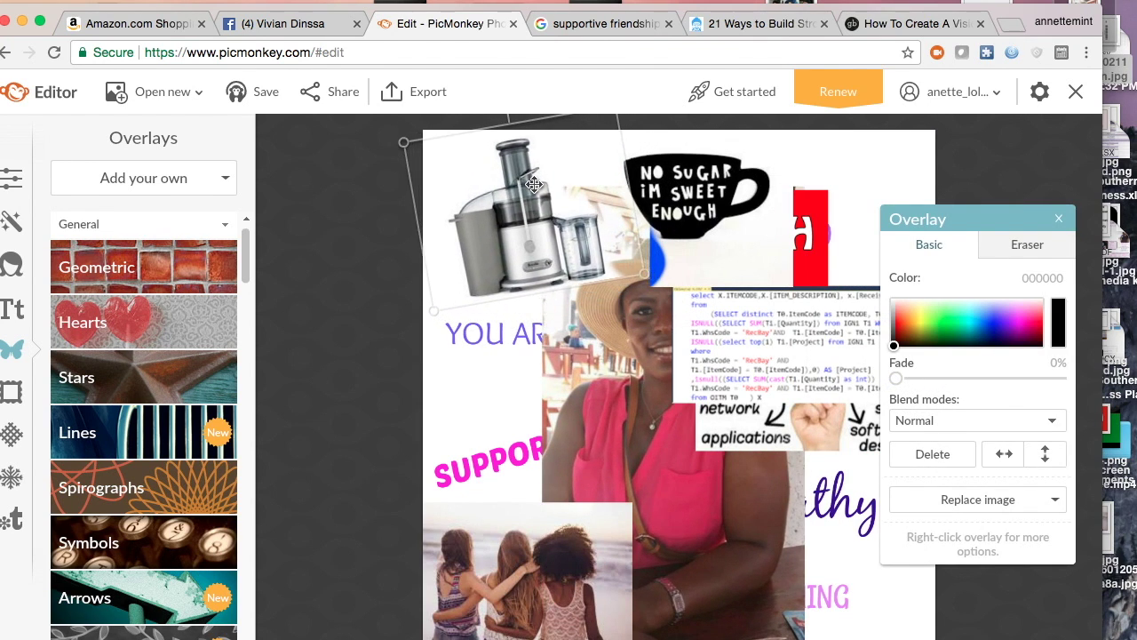
pyautogui.click(658, 415)
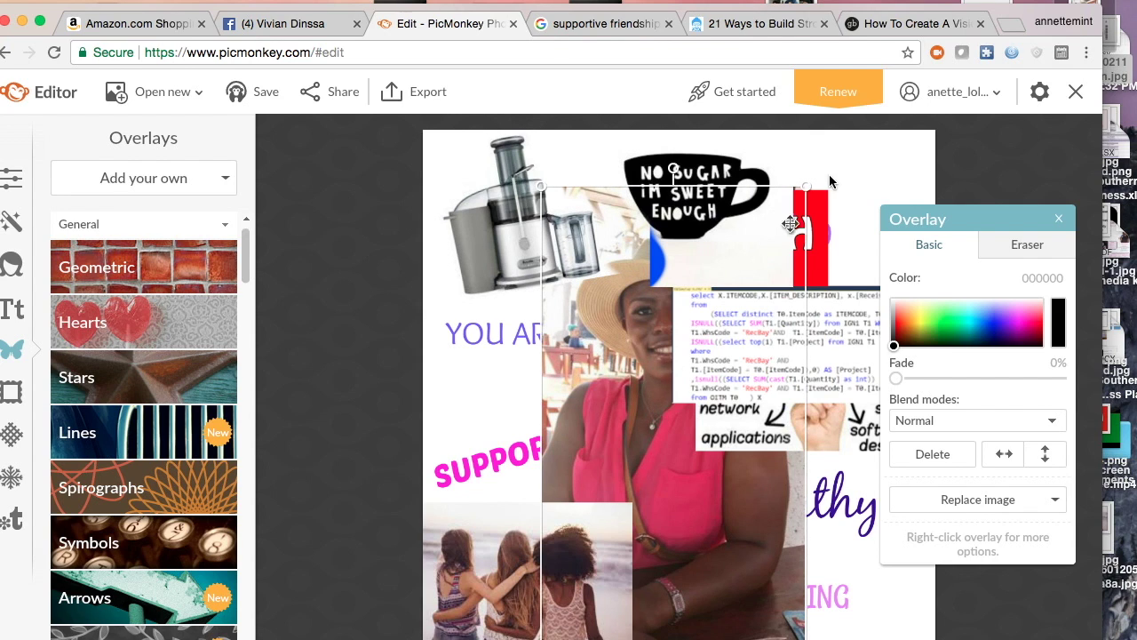
pyautogui.moveTo(810, 183); pyautogui.dragTo(719, 495)
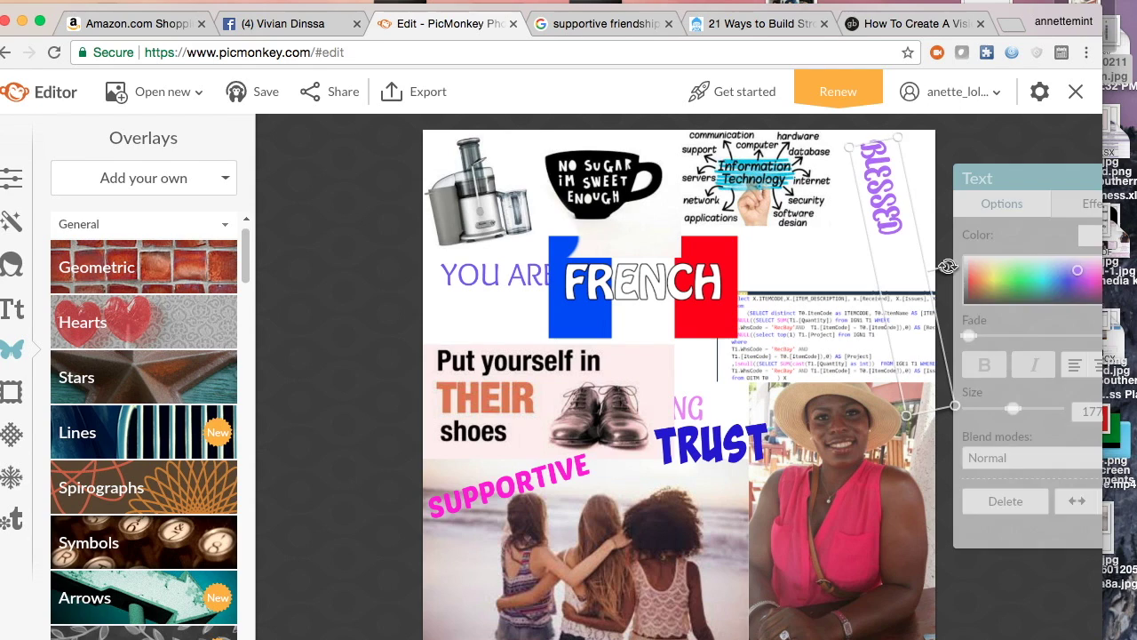
# Enlarge the tilted BLESSED text to size 222 and nudge it toward the top right.
pyautogui.moveTo(932, 253); pyautogui.dragTo(950, 266)
pyautogui.moveTo(918, 415); pyautogui.dragTo(957, 435)
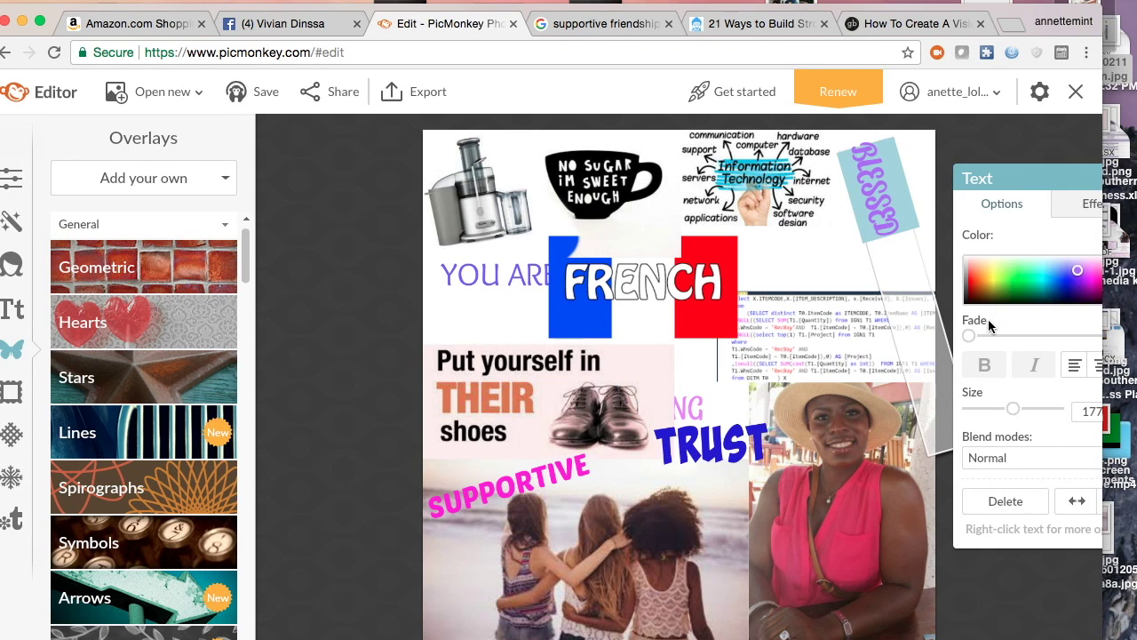
pyautogui.moveTo(1012, 408); pyautogui.dragTo(1012, 405)
pyautogui.moveTo(889, 186); pyautogui.dragTo(895, 174)
pyautogui.moveTo(1057, 178); pyautogui.dragTo(1008, 371)
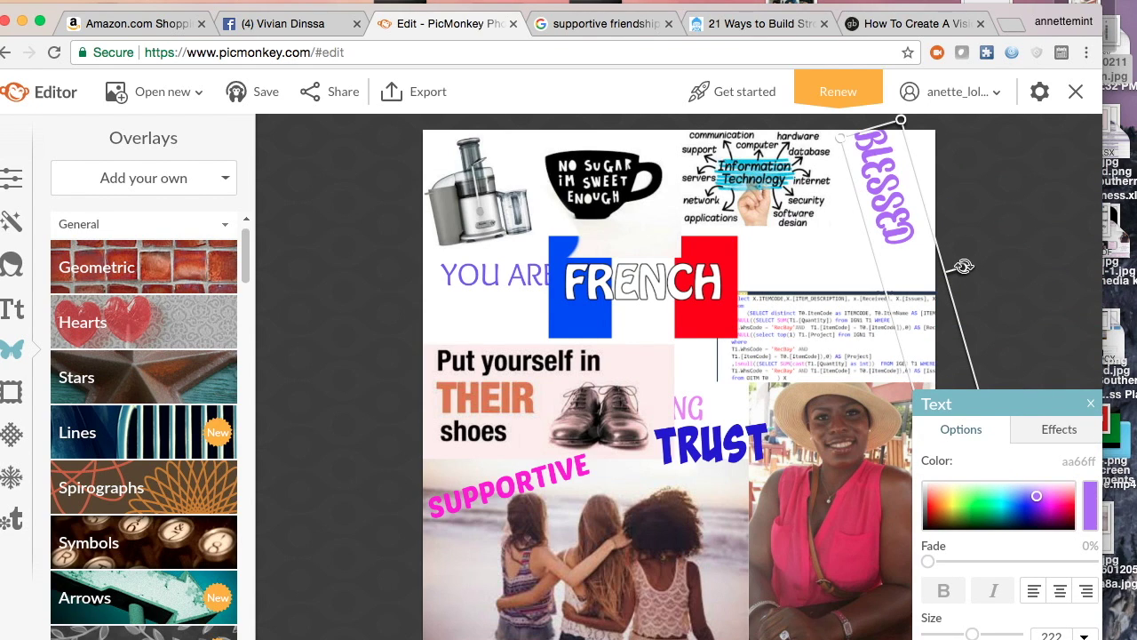